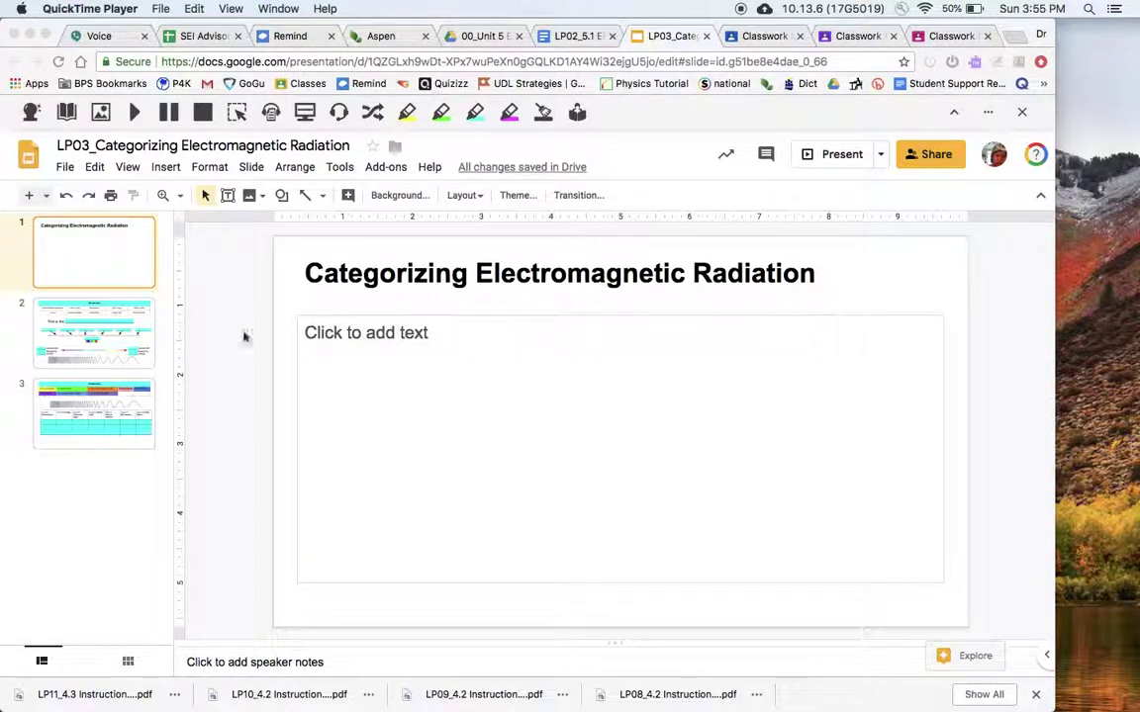
On slide 2, fill the blank in the sentence "This is the" with "electromagnetic spectrum".
click(129, 337)
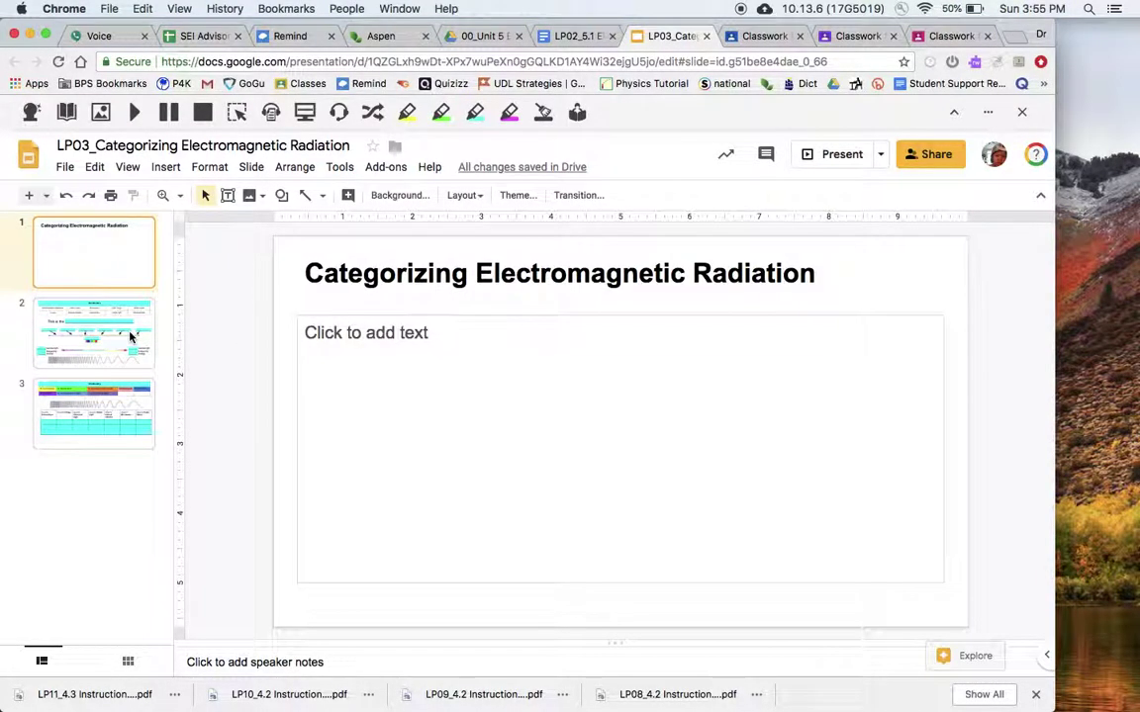
click(130, 337)
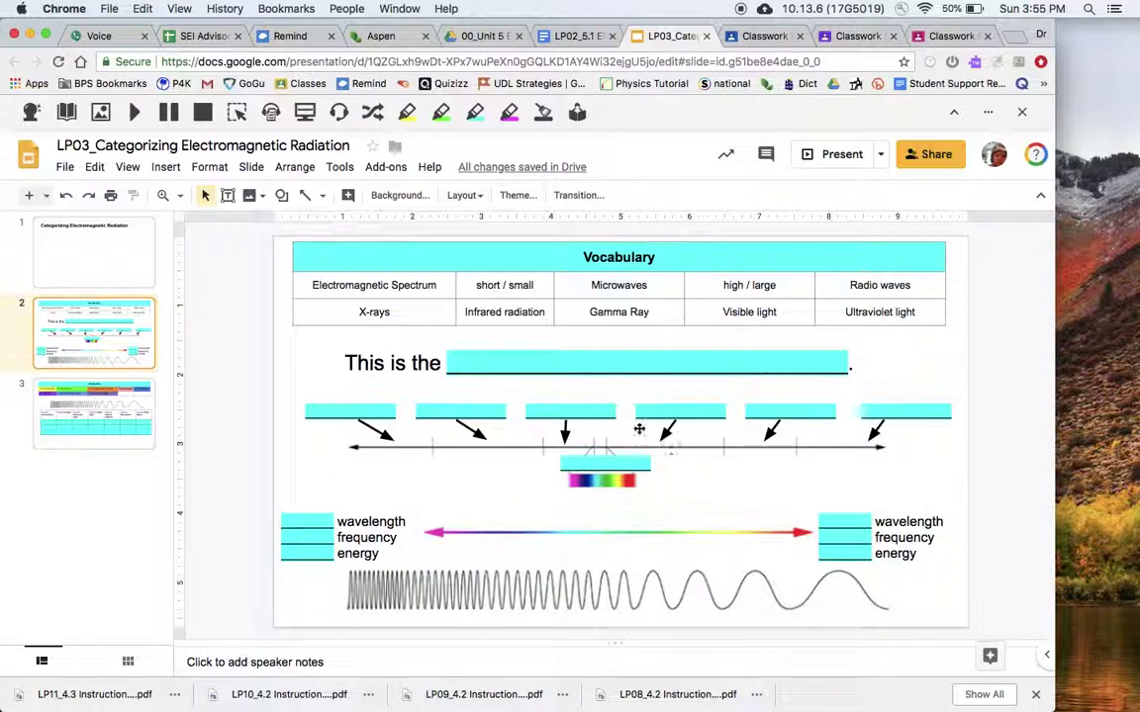
click(451, 363)
drag(447, 363, 855, 359)
text(ele)
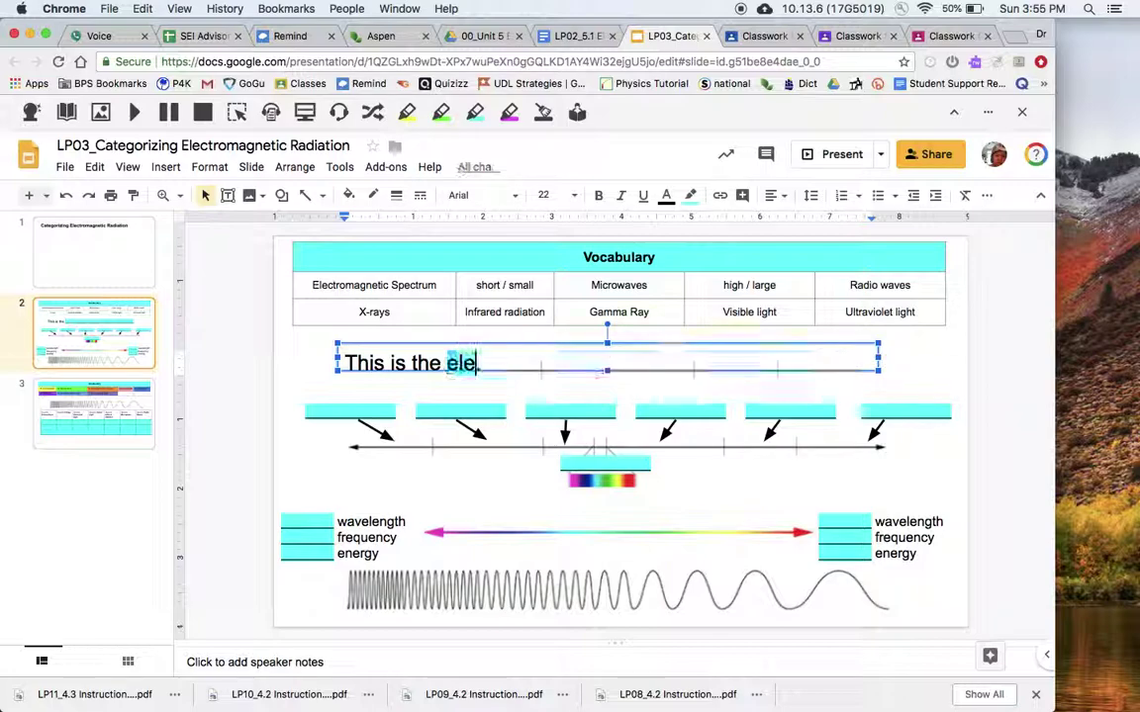
text(ctromagnetic spectrum.)
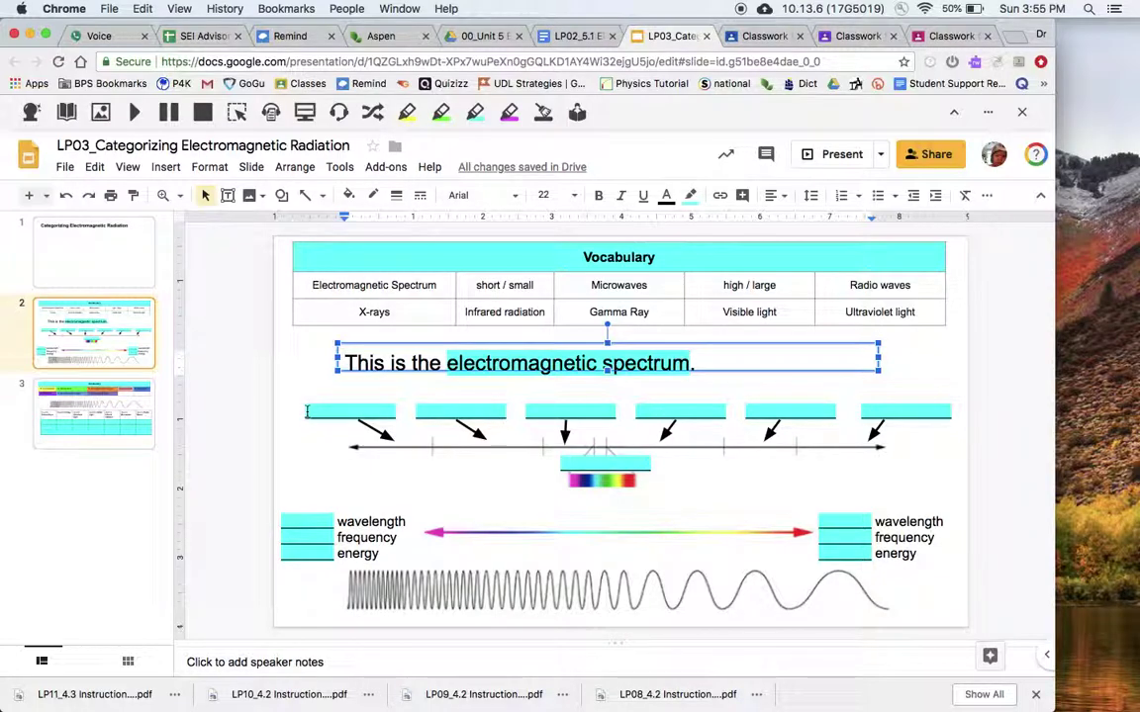
Label the first blank above the spectrum line, at the short-wave end, "Gamma rays".
drag(306, 411, 395, 414)
text(Gamma)
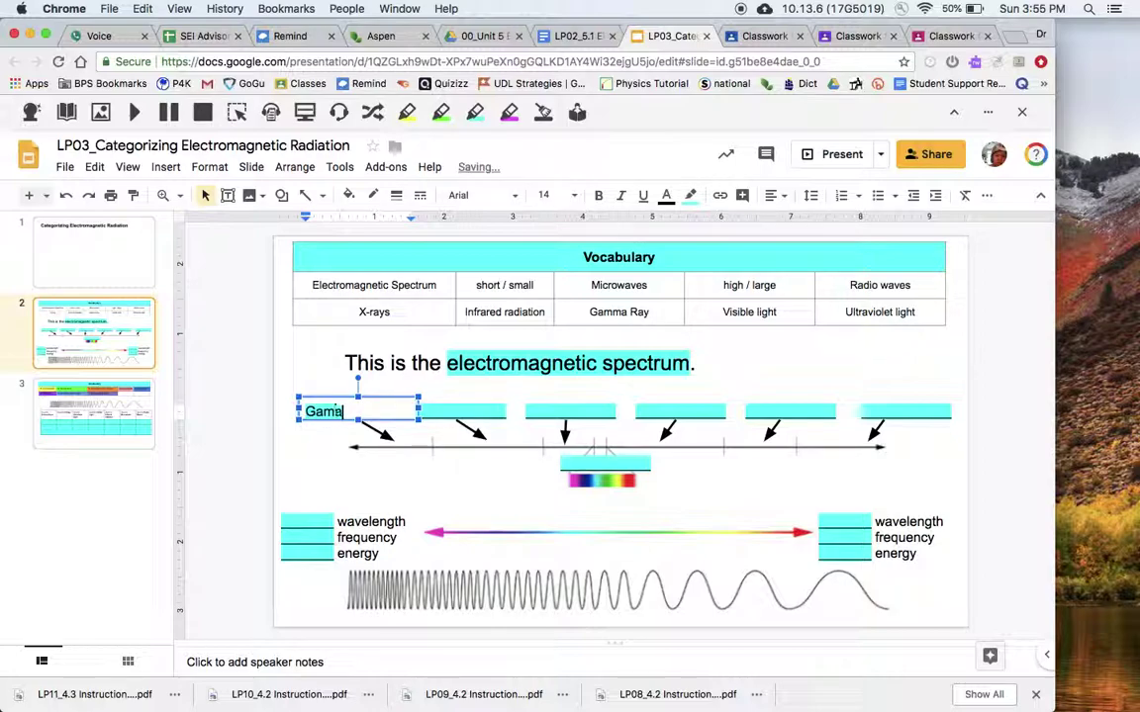
key(BackSpace)
key(BackSpace)
text(man)
text( rays)
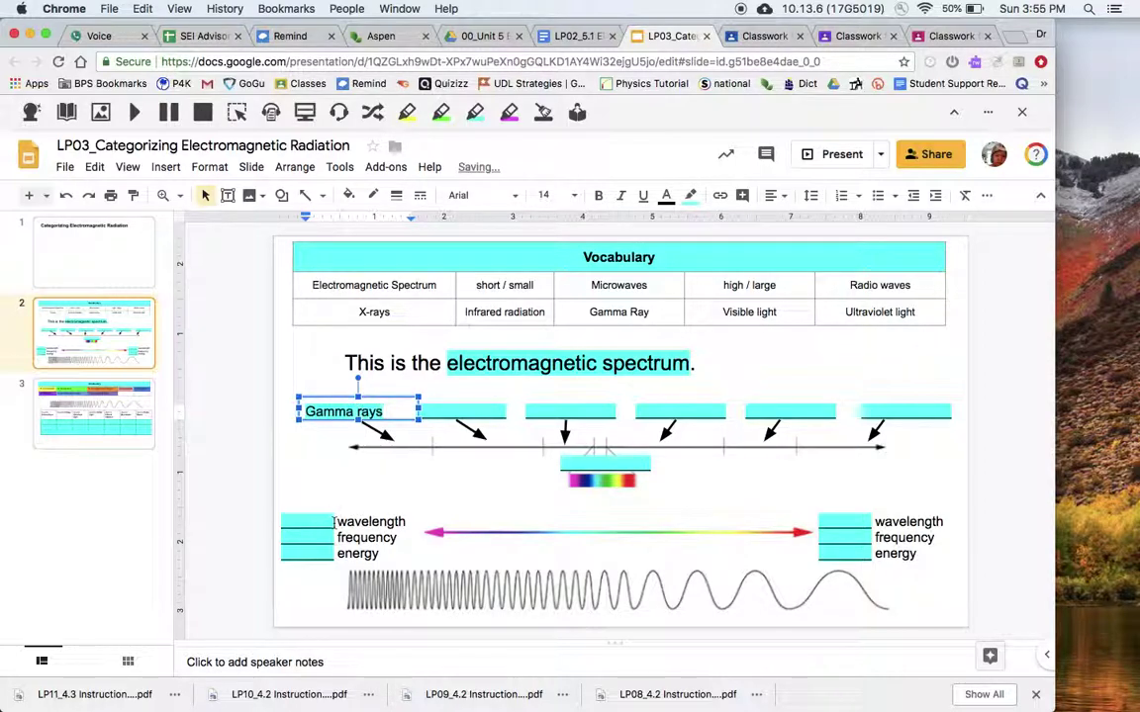
Fill the blanks below the gamma-ray end to read "small" wavelength, "high" frequency and "high" energy.
click(282, 526)
text(small)
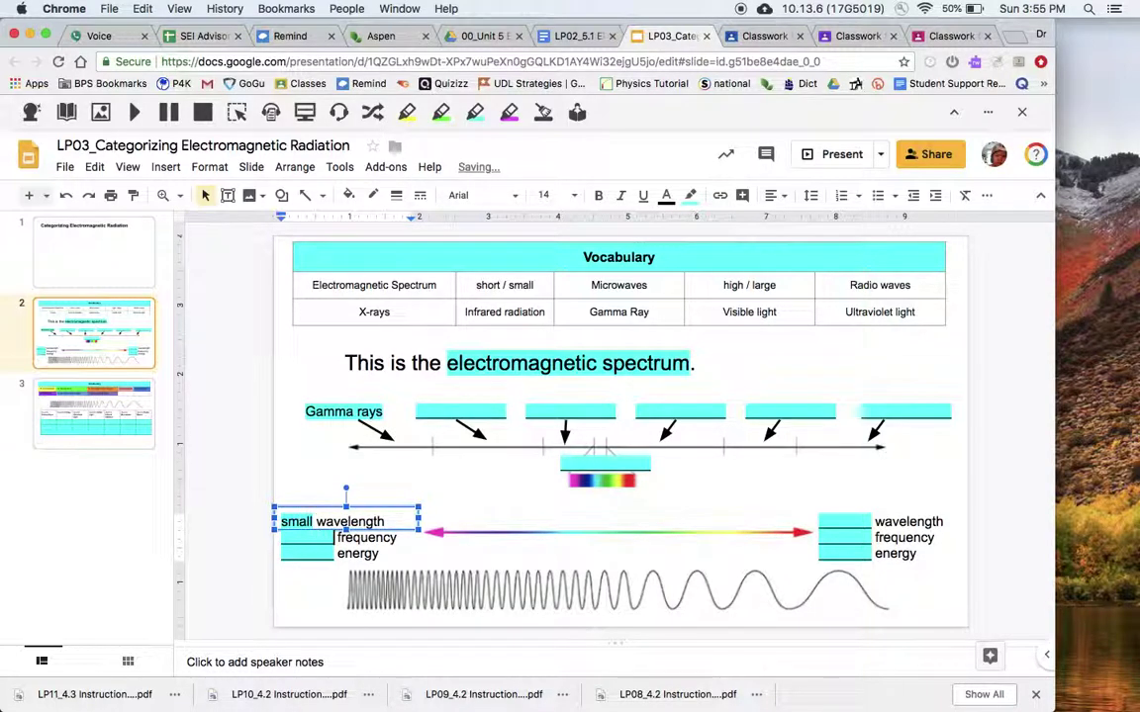
click(308, 537)
text(high)
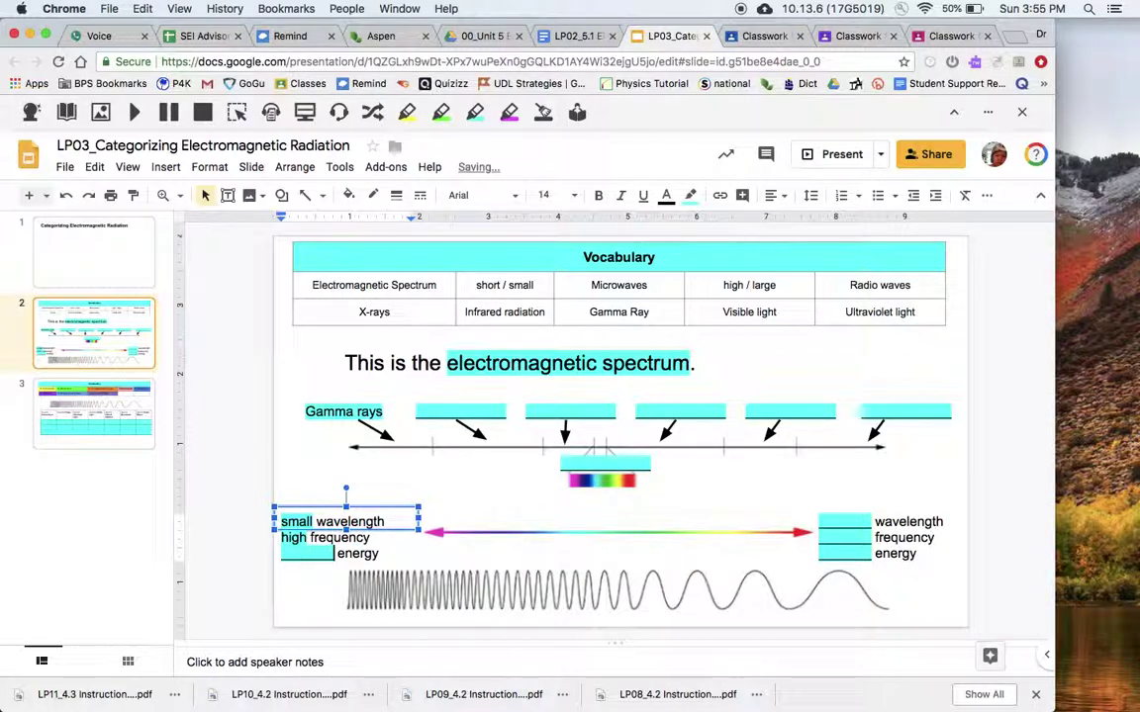
key(BackSpace)
key(BackSpace)
key(BackSpace)
key(BackSpace)
key(BackSpace)
key(BackSpace)
key(BackSpace)
key(BackSpace)
key(BackSpace)
key(BackSpace)
key(BackSpace)
key(BackSpace)
text(high)
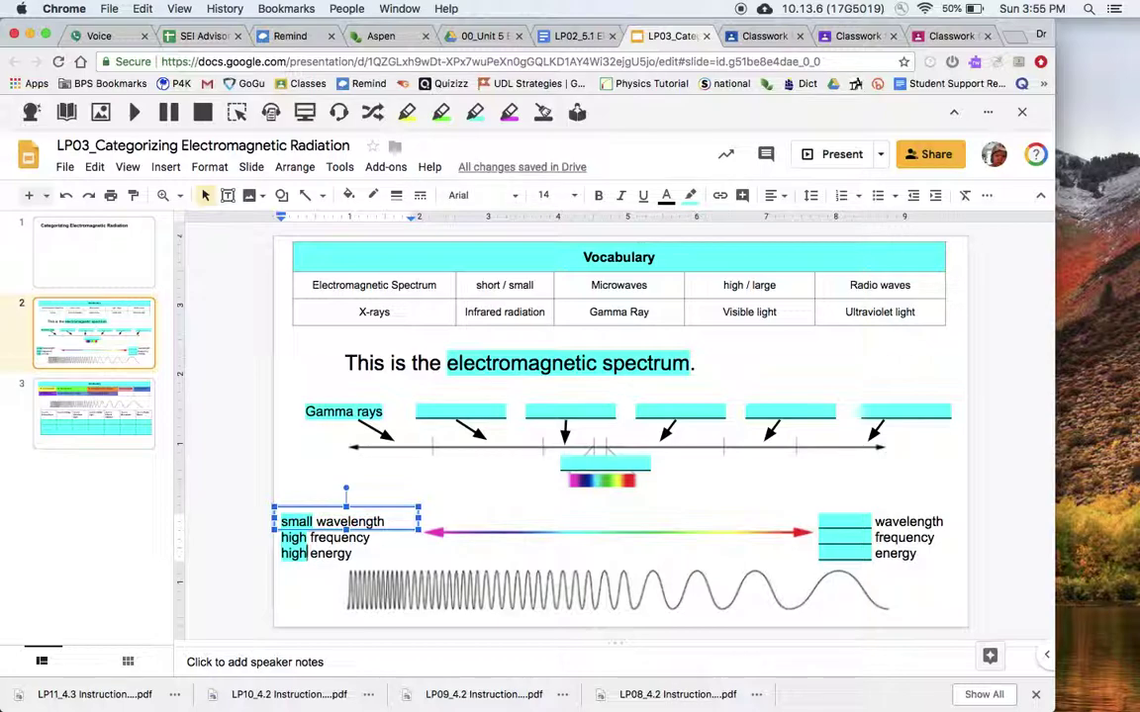
Label the second and third blanks above the spectrum line "X-ray" and "Ultraviolet Light".
drag(416, 413, 500, 414)
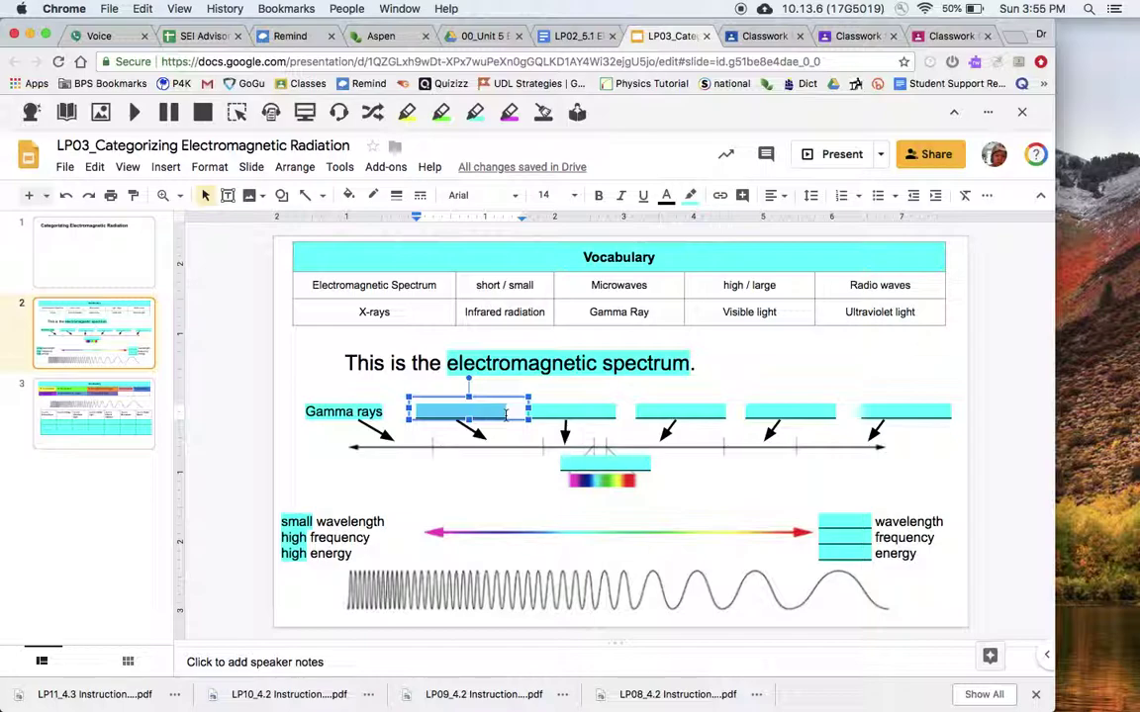
text(X-ray)
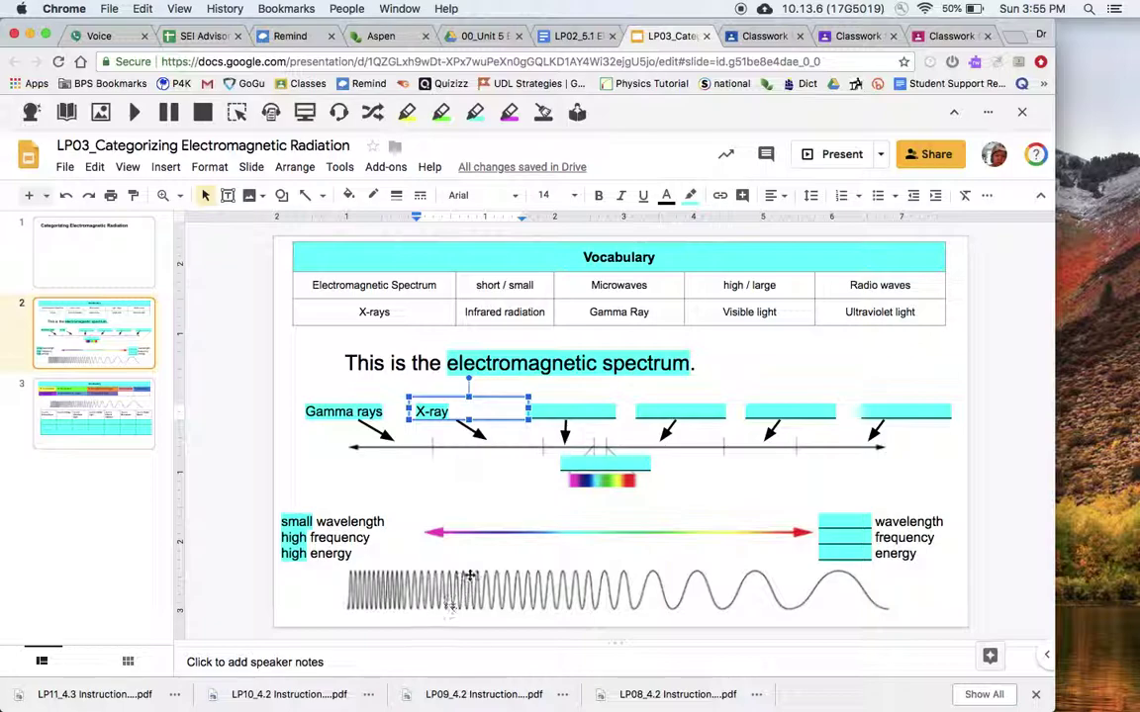
click(529, 411)
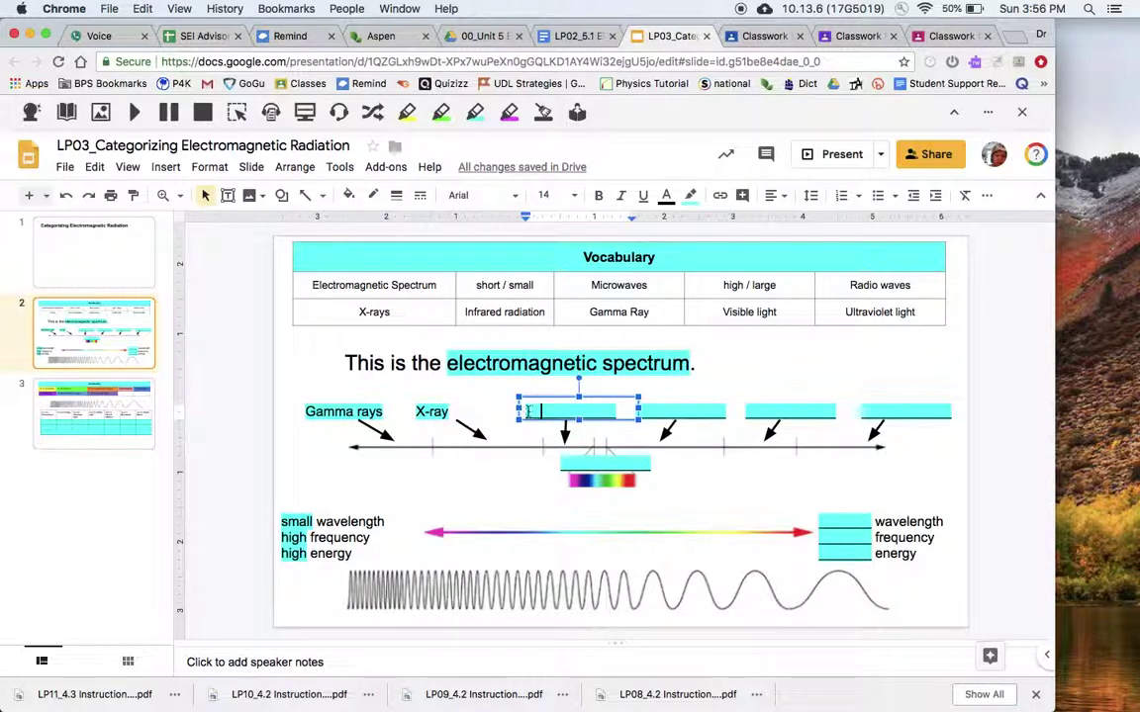
drag(529, 411, 615, 410)
text(U)
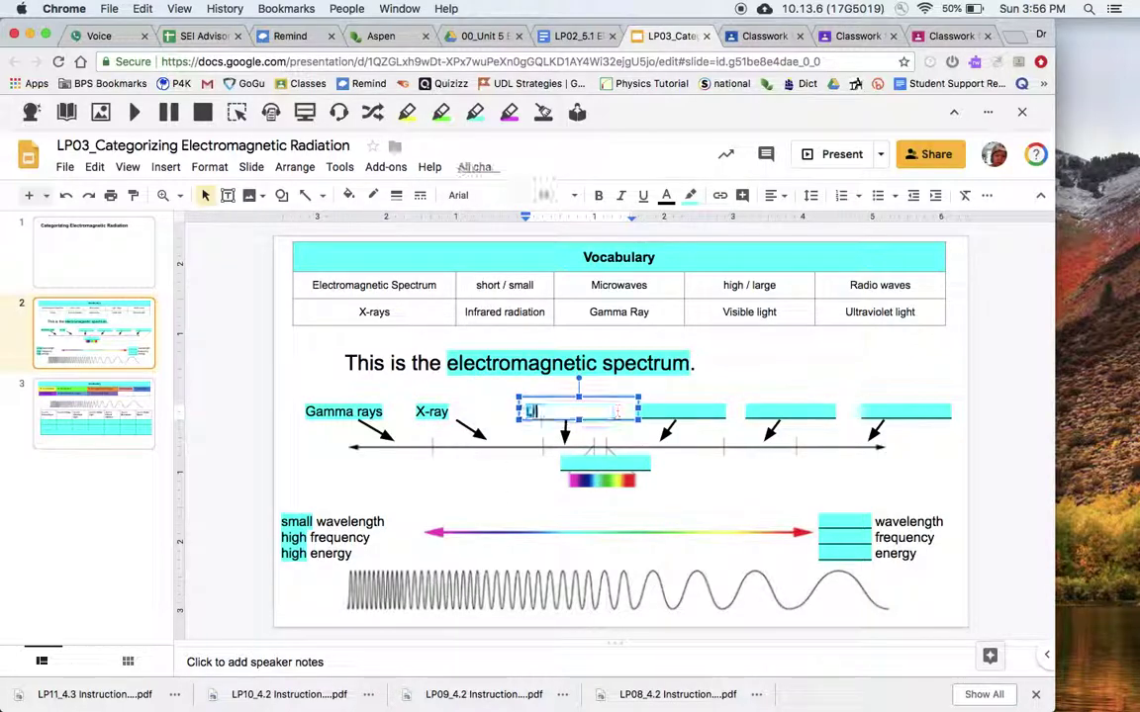
text(ltraviol)
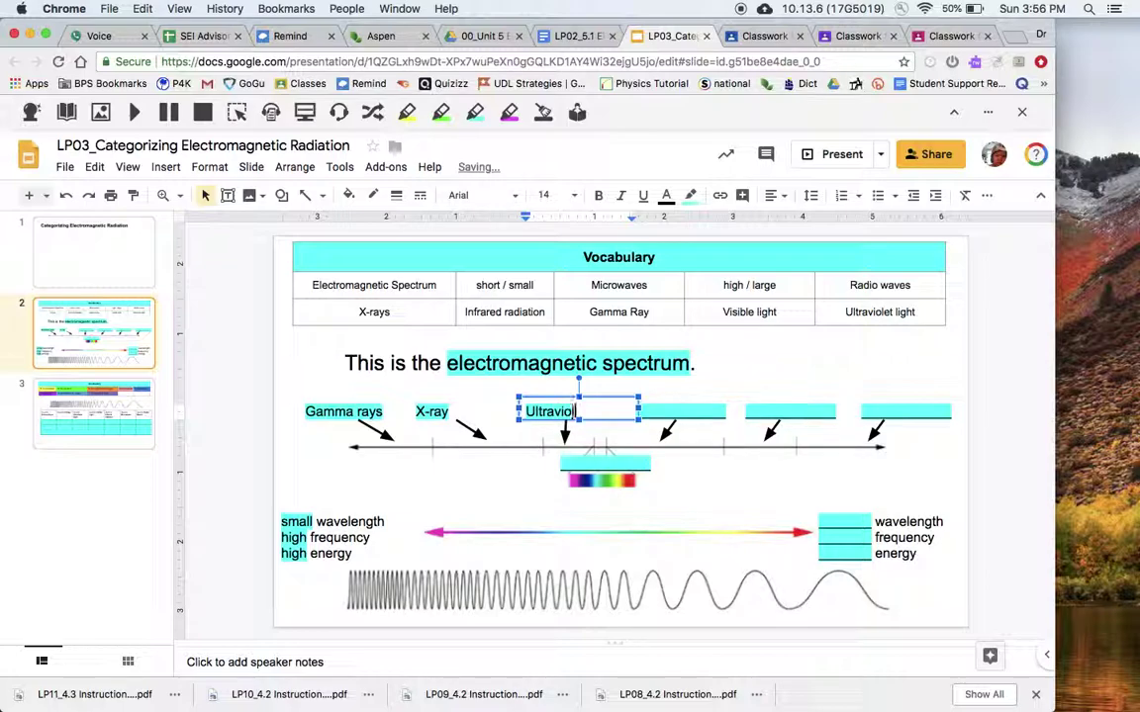
text(et Light)
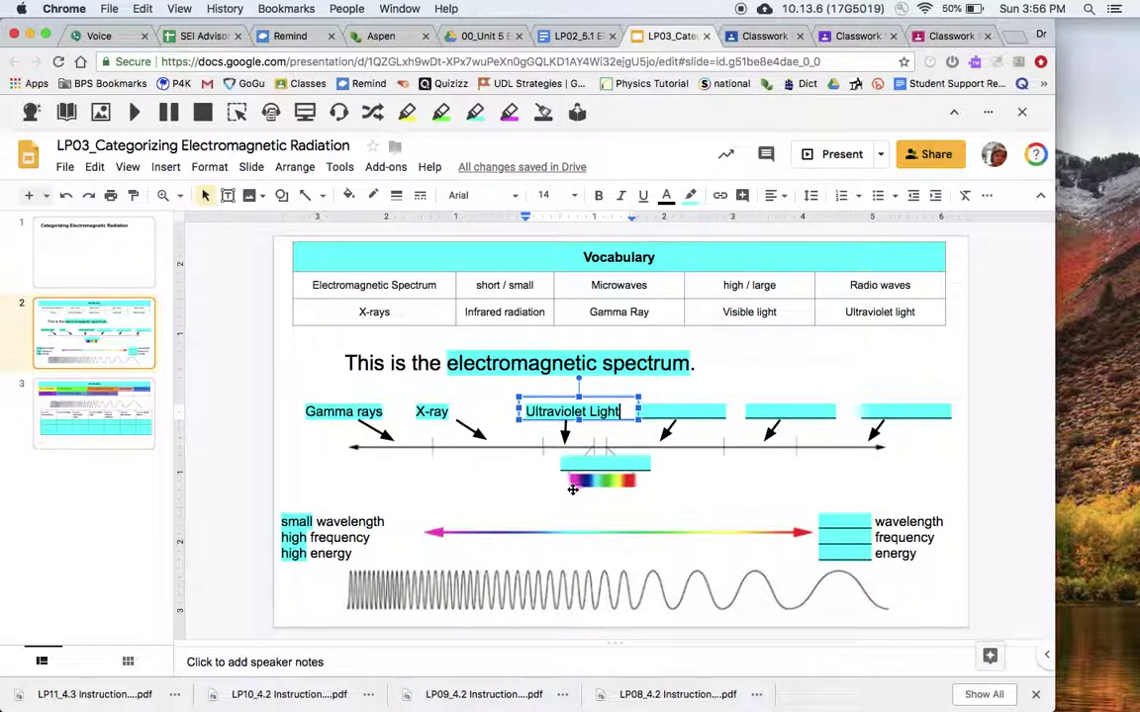
Label the blank above the rainbow band "Visible Light" and the fourth blank above the spectrum line "Infrared Light".
click(562, 458)
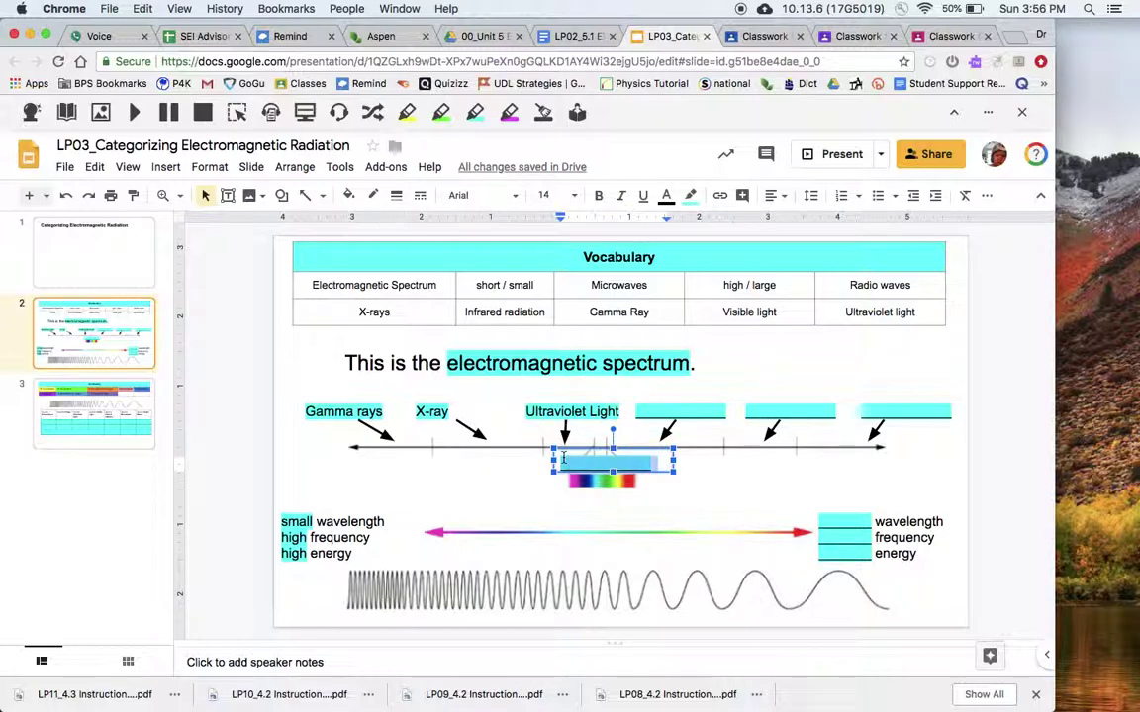
text(Vio)
key(BackSpace)
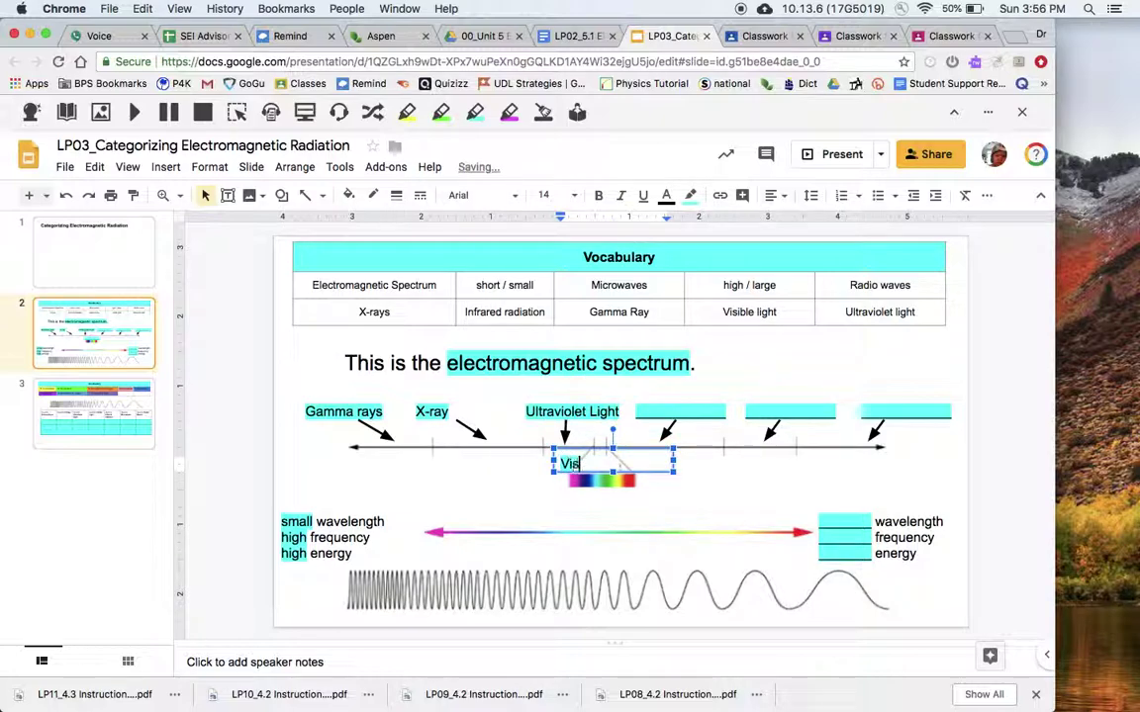
text(sible Light)
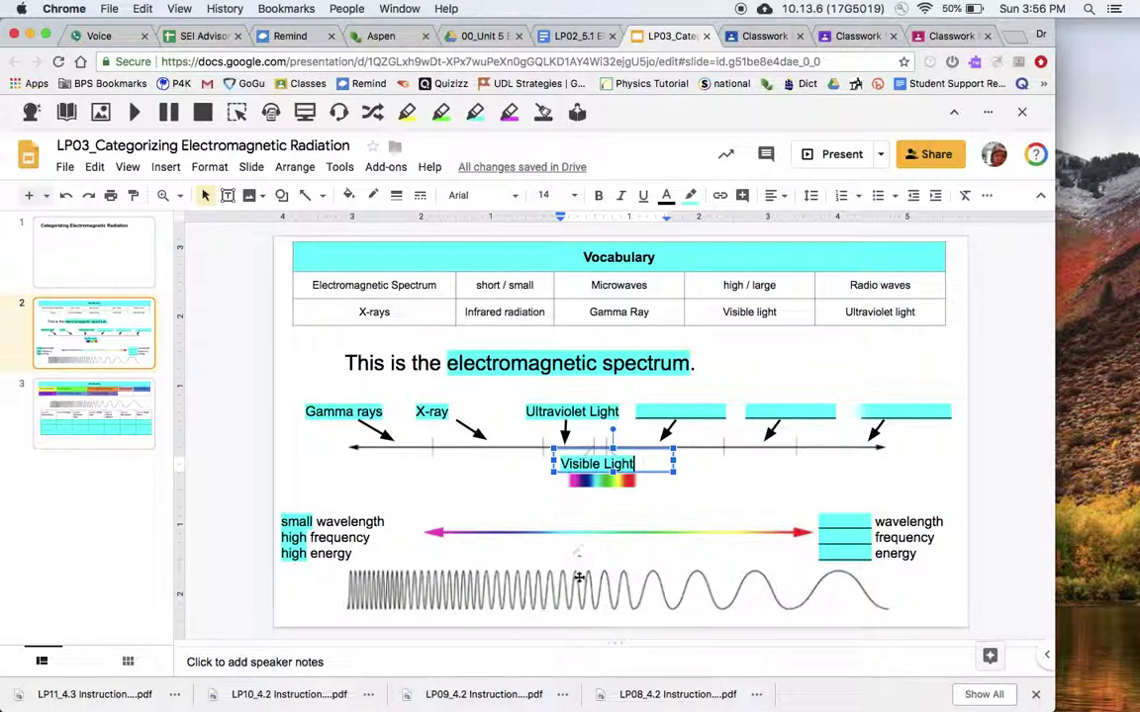
double_click(638, 413)
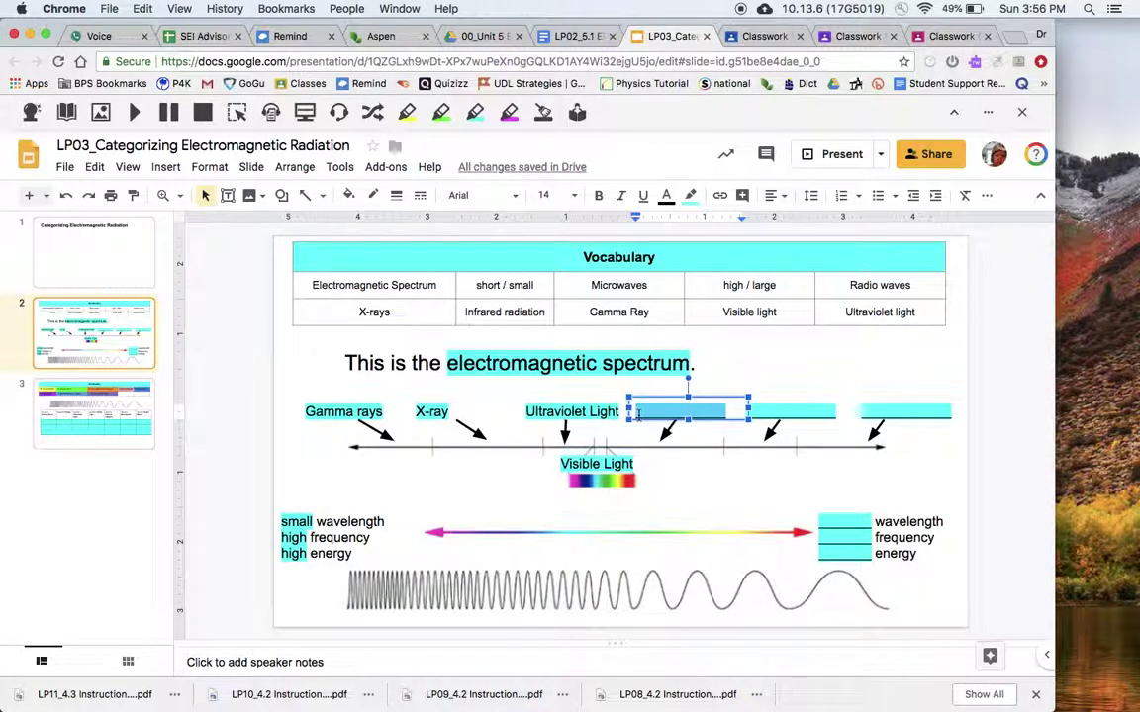
text(Infrared L)
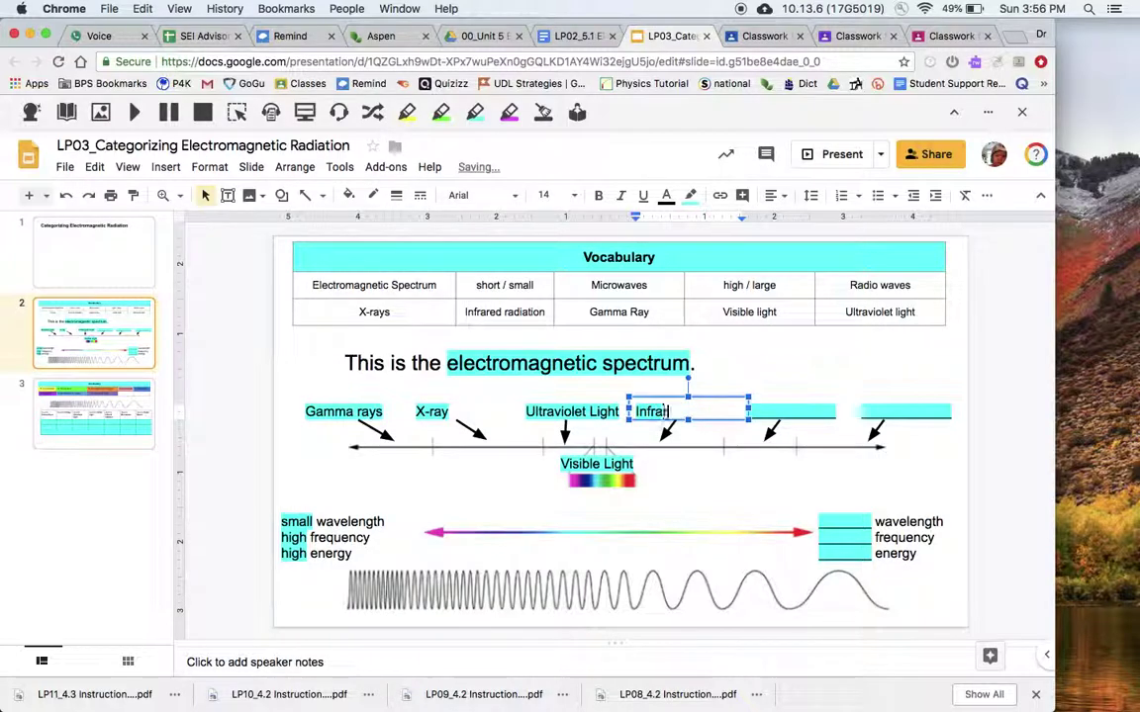
text(ight)
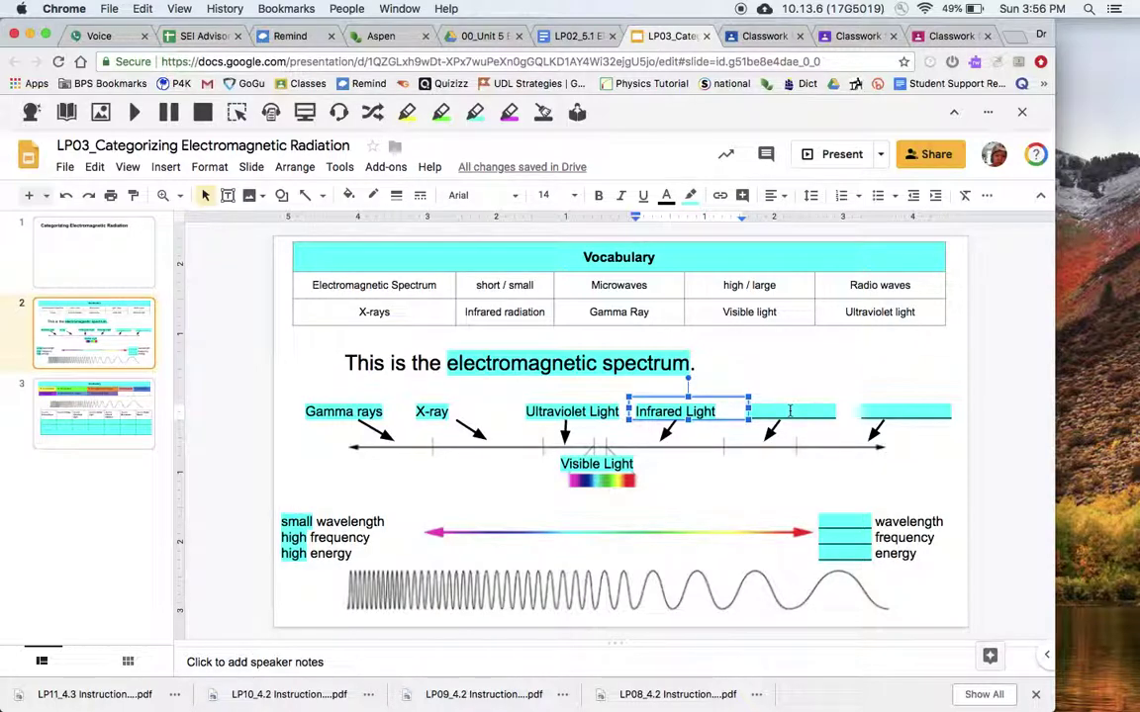
Label the last two blanks above the spectrum line "Microwave" and "Radio Waves".
double_click(790, 410)
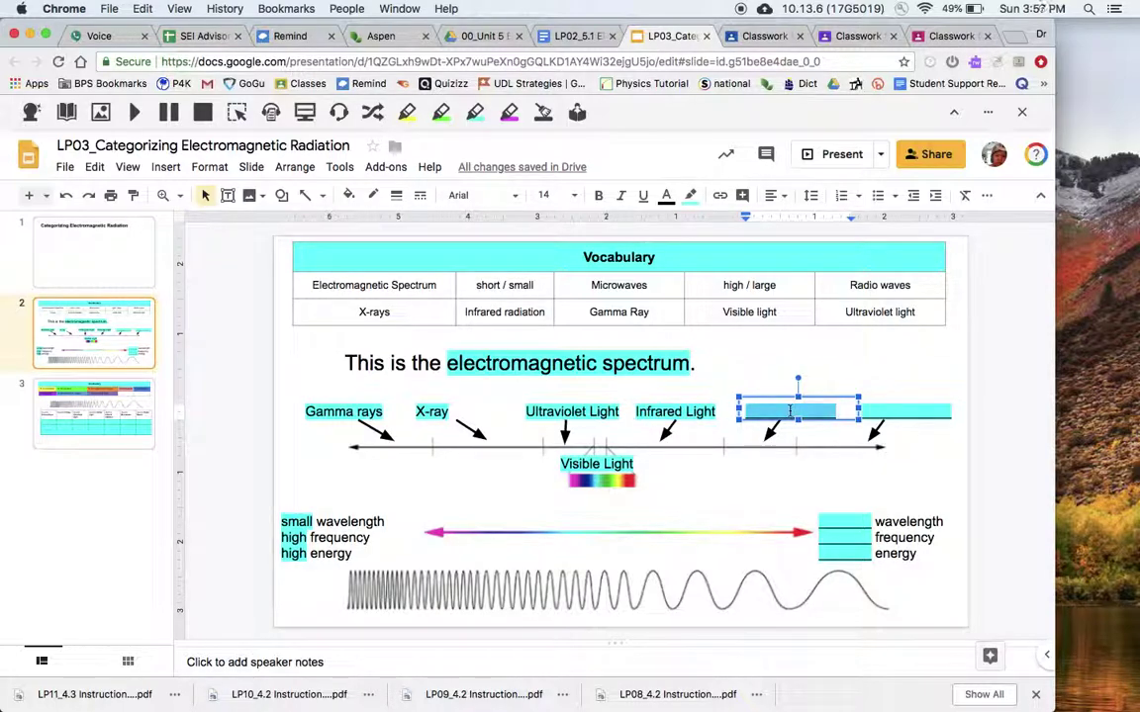
text(Microwave)
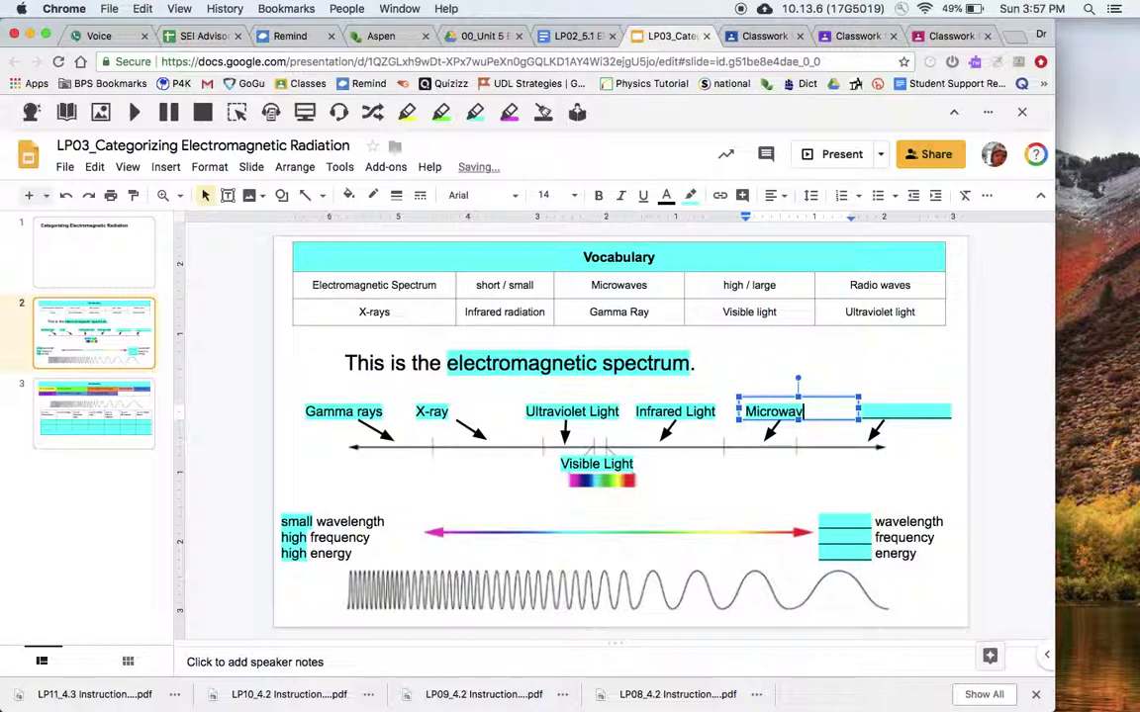
double_click(781, 412)
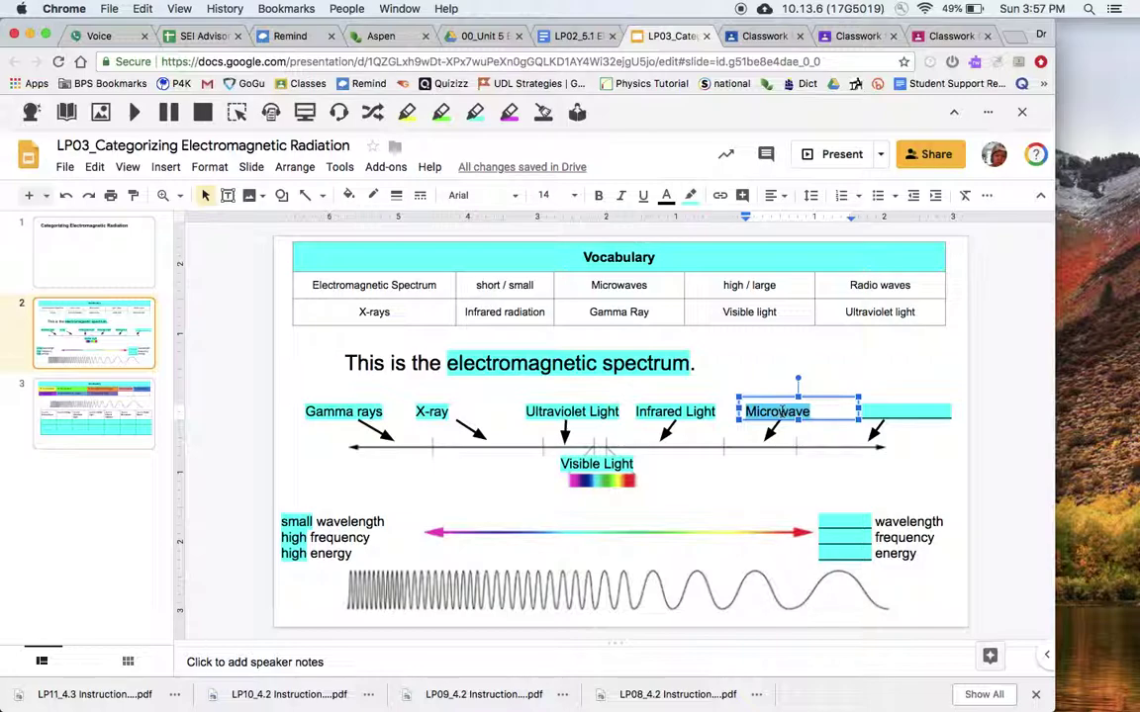
click(871, 411)
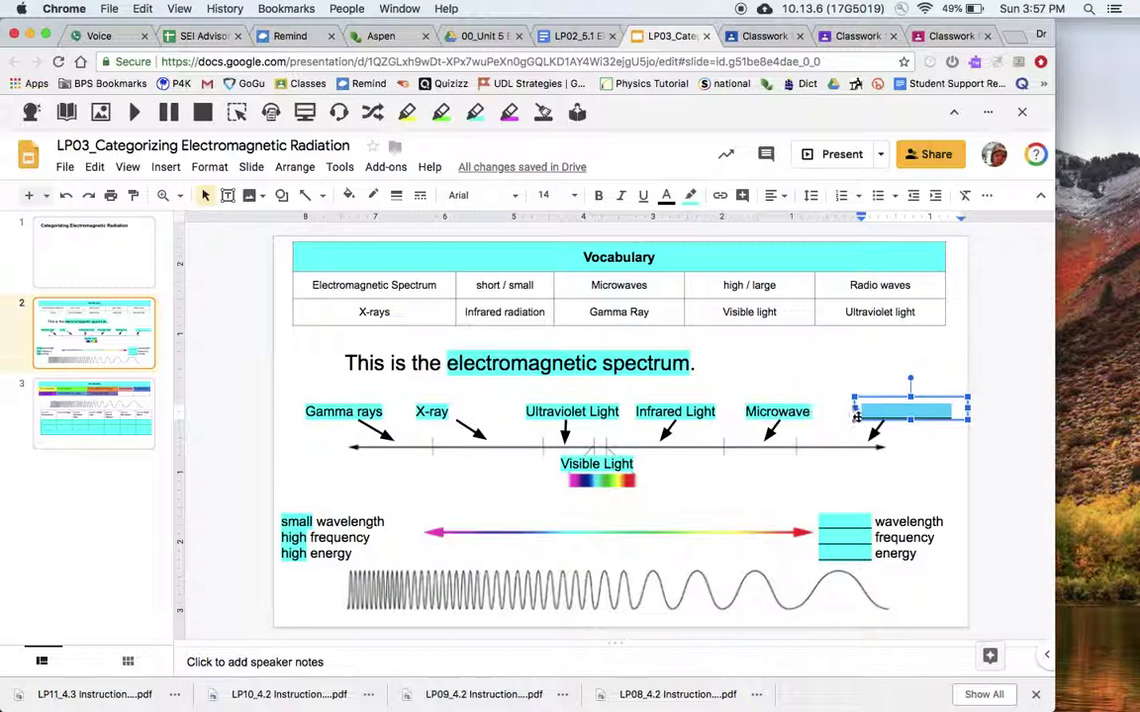
text(Radio Waves)
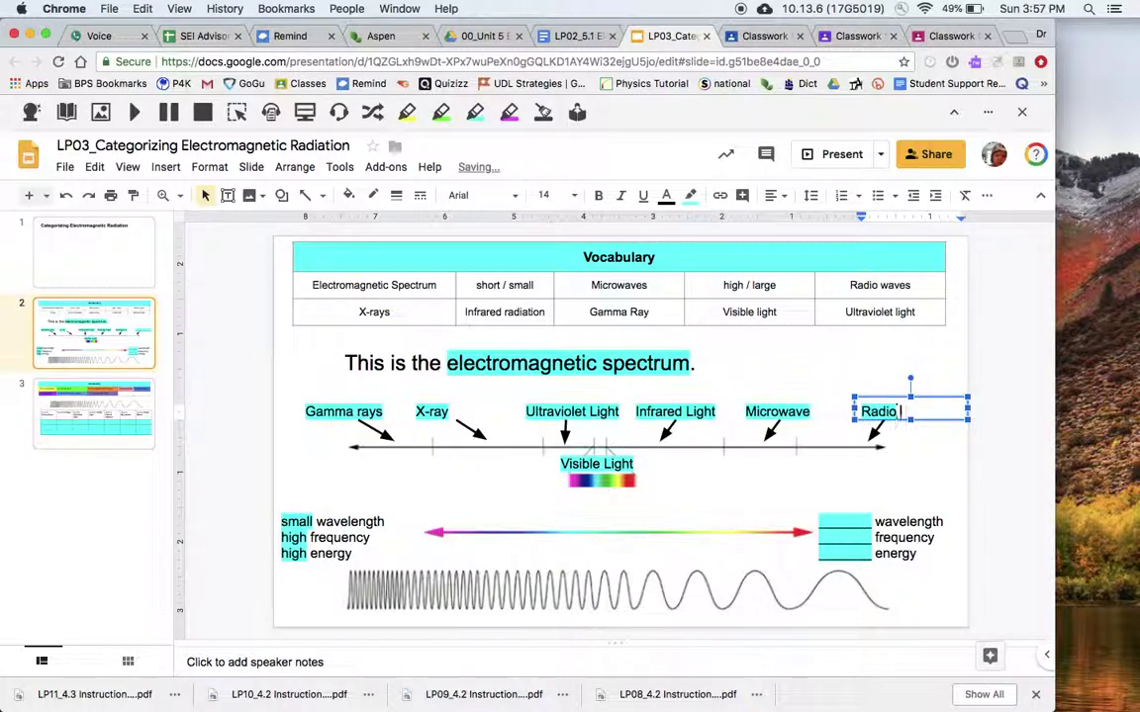
Fill the blanks below the radio-wave end with "Large" for wavelength and "Small" for both frequency and energy.
triple_click(847, 524)
click(816, 525)
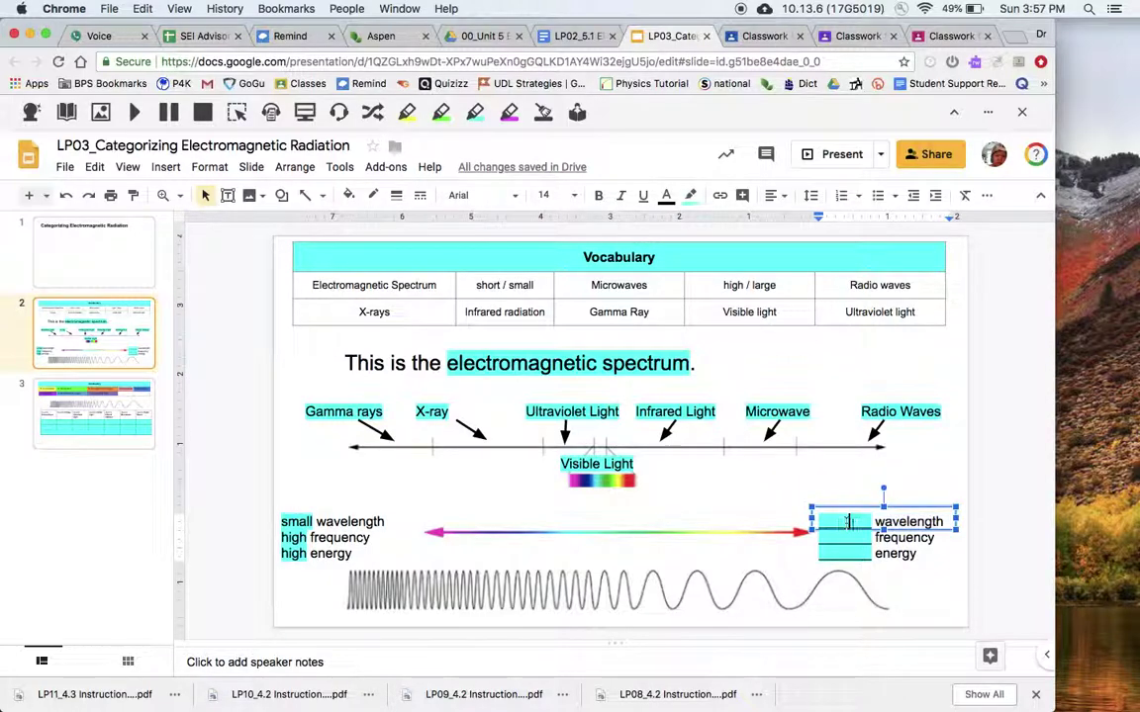
click(816, 524)
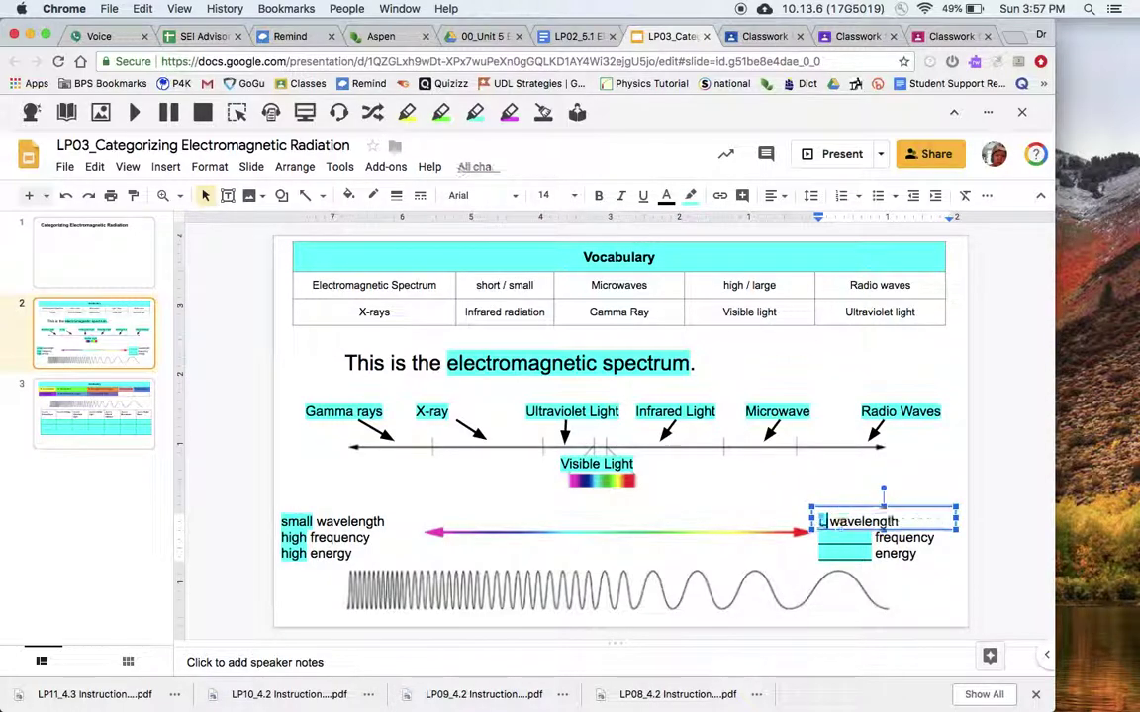
text(Large)
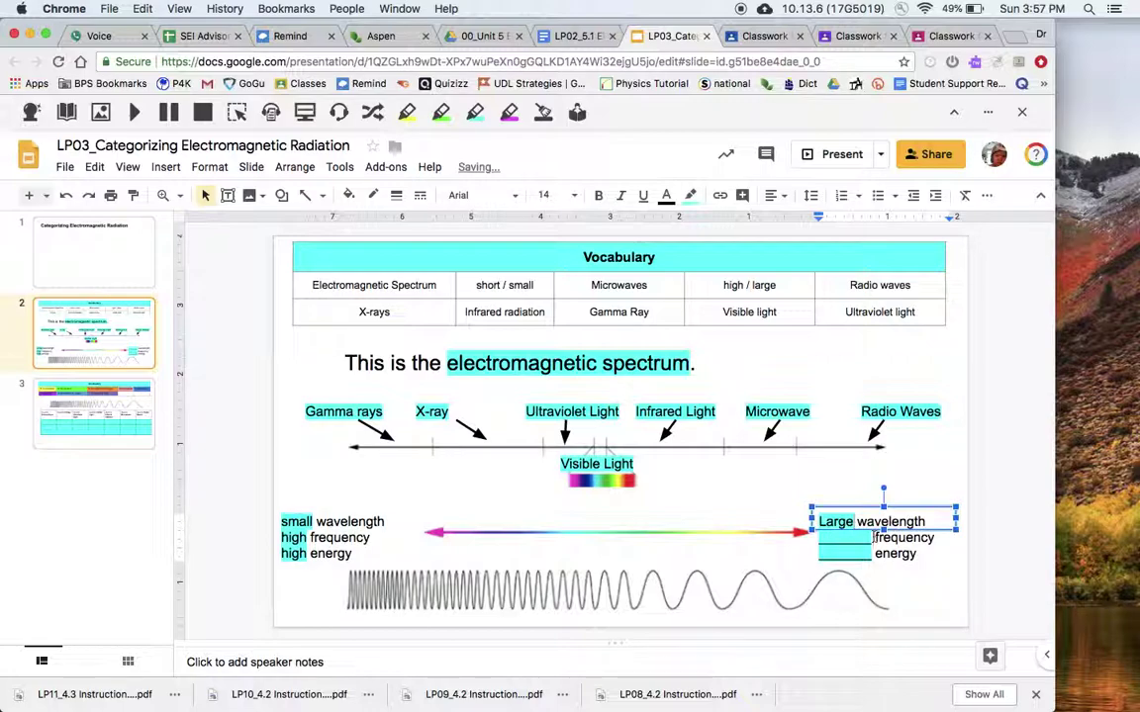
click(818, 537)
text(Small)
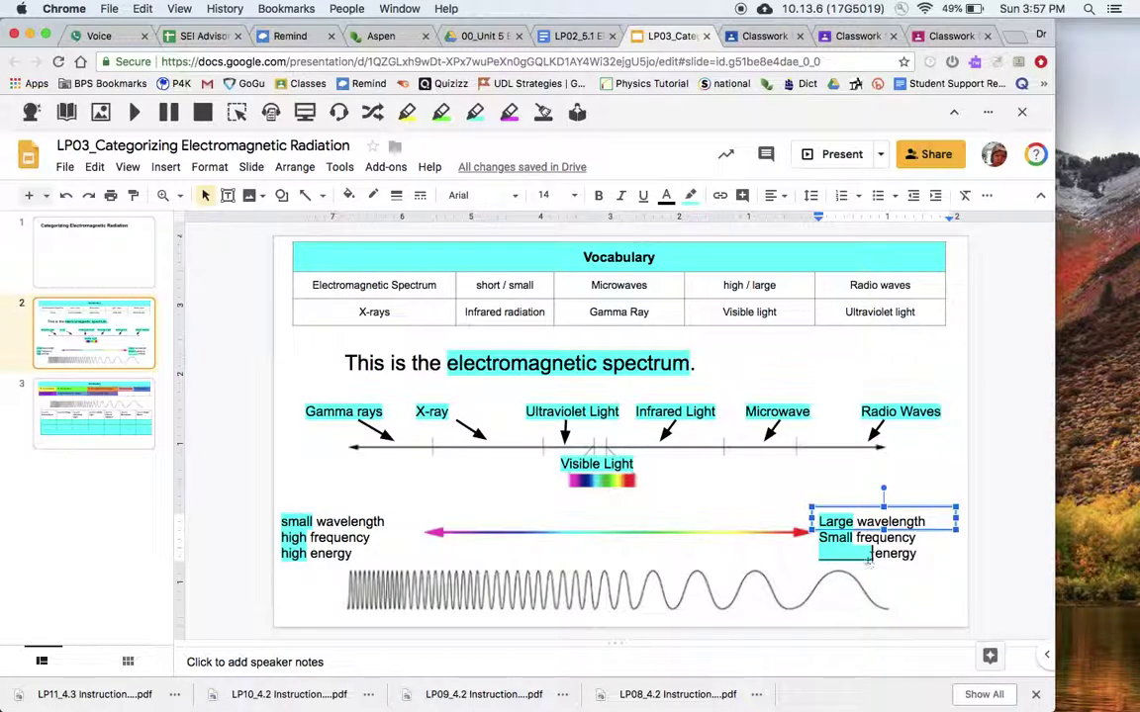
click(819, 557)
text(Small)
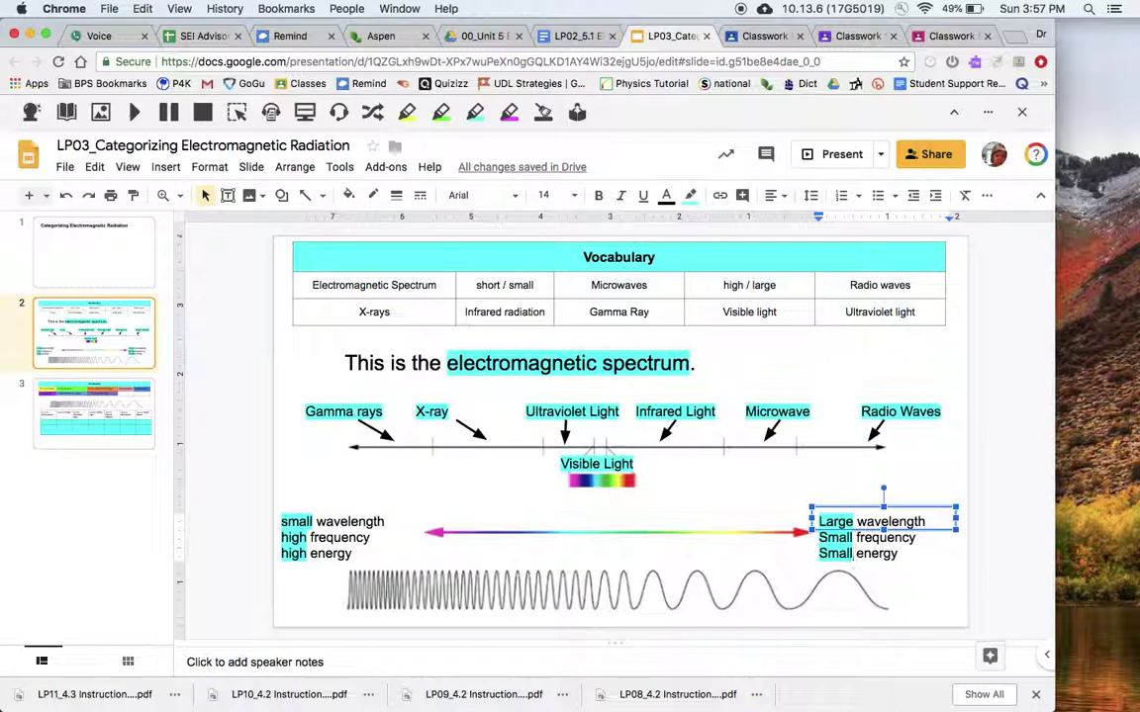
Change the energy description at the radio-wave end to "Low".
key(BackSpace)
key(BackSpace)
key(BackSpace)
key(BackSpace)
key(BackSpace)
text(Low)
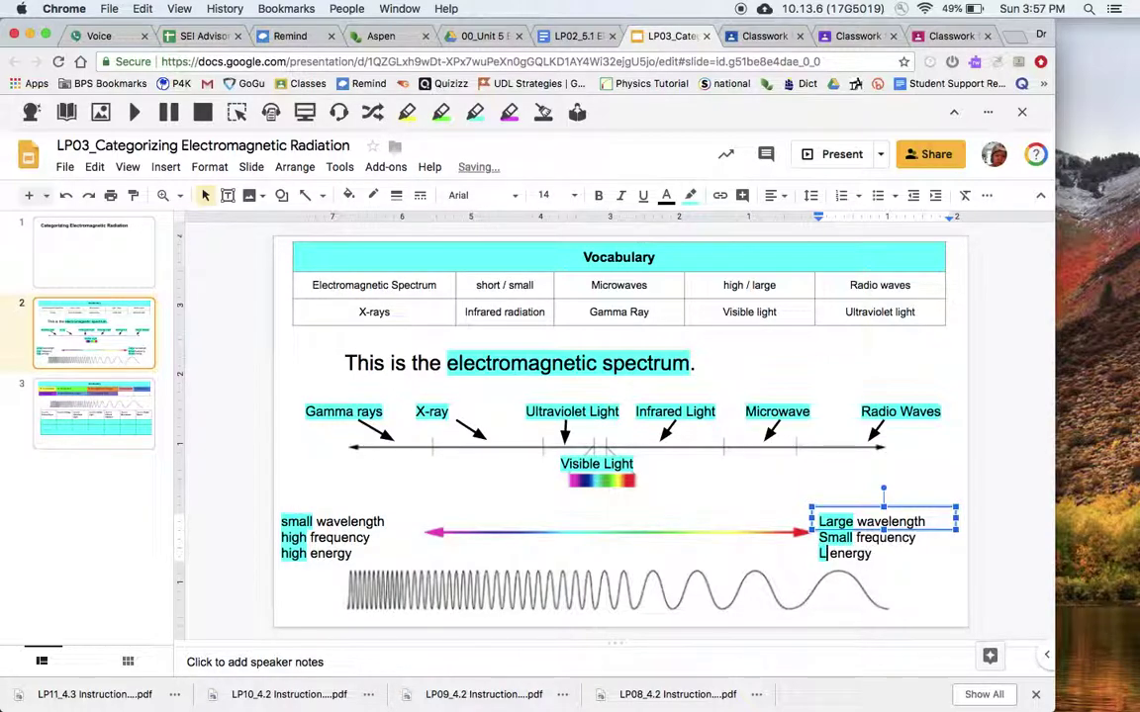
Change the frequency description at the radio-wave end to "Low".
key(BackSpace)
key(BackSpace)
key(BackSpace)
key(BackSpace)
key(BackSpace)
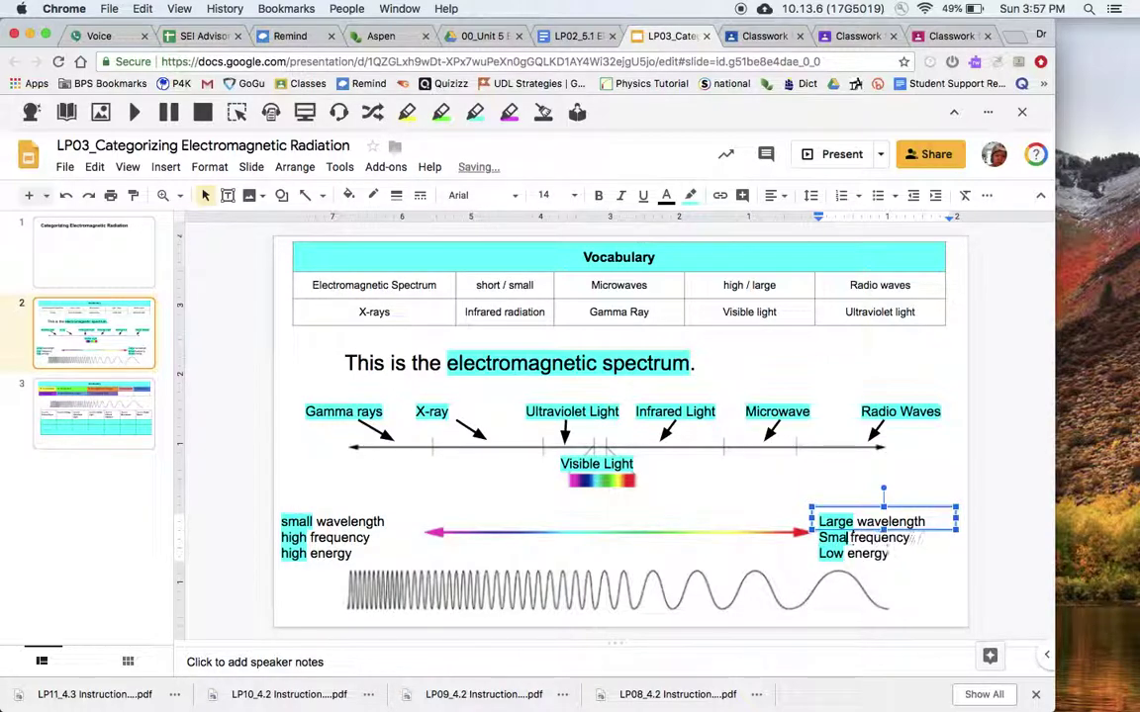
key(super+z)
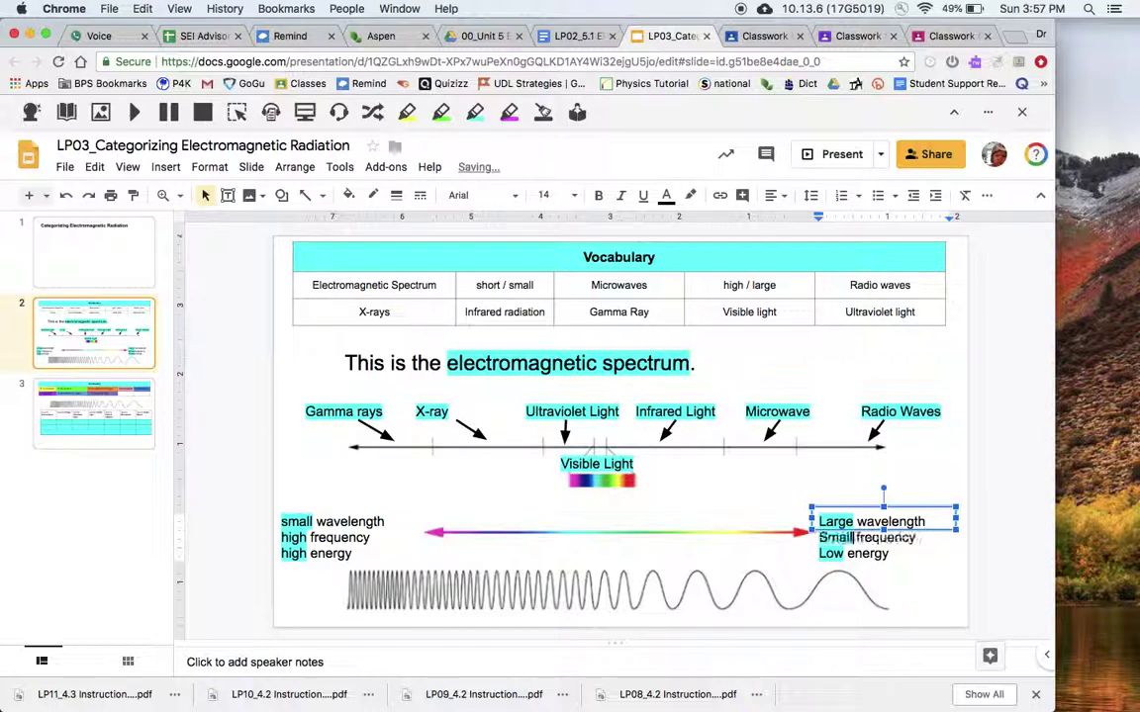
key(BackSpace)
key(BackSpace)
key(BackSpace)
key(BackSpace)
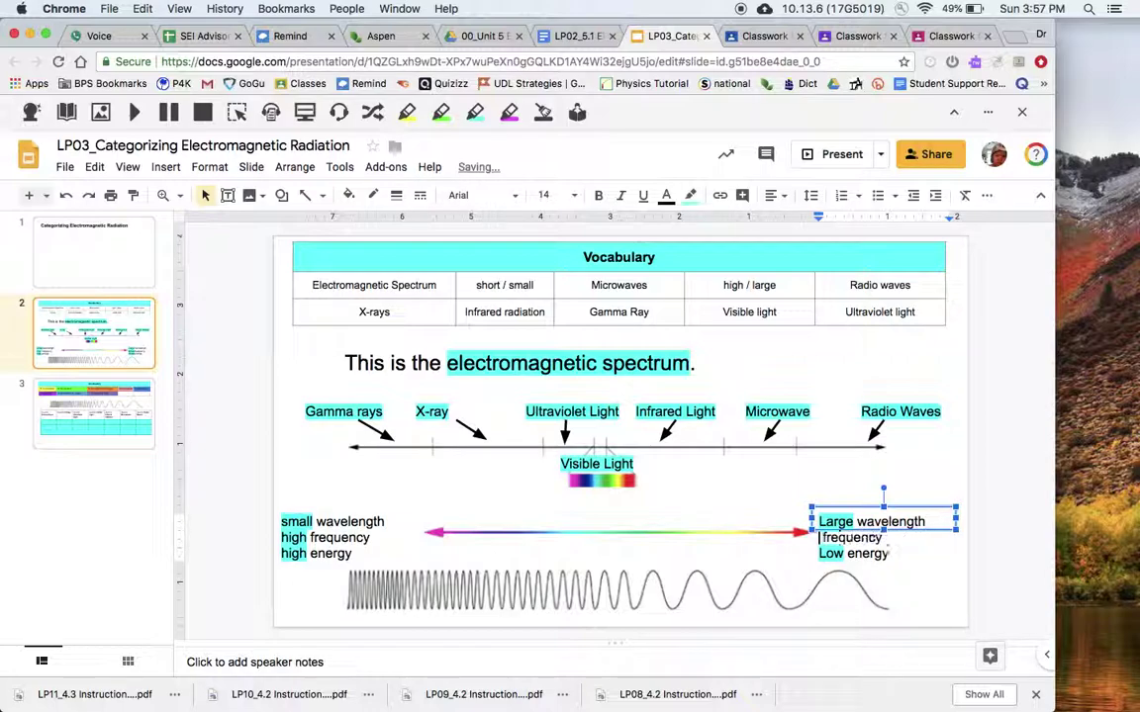
text(Low)
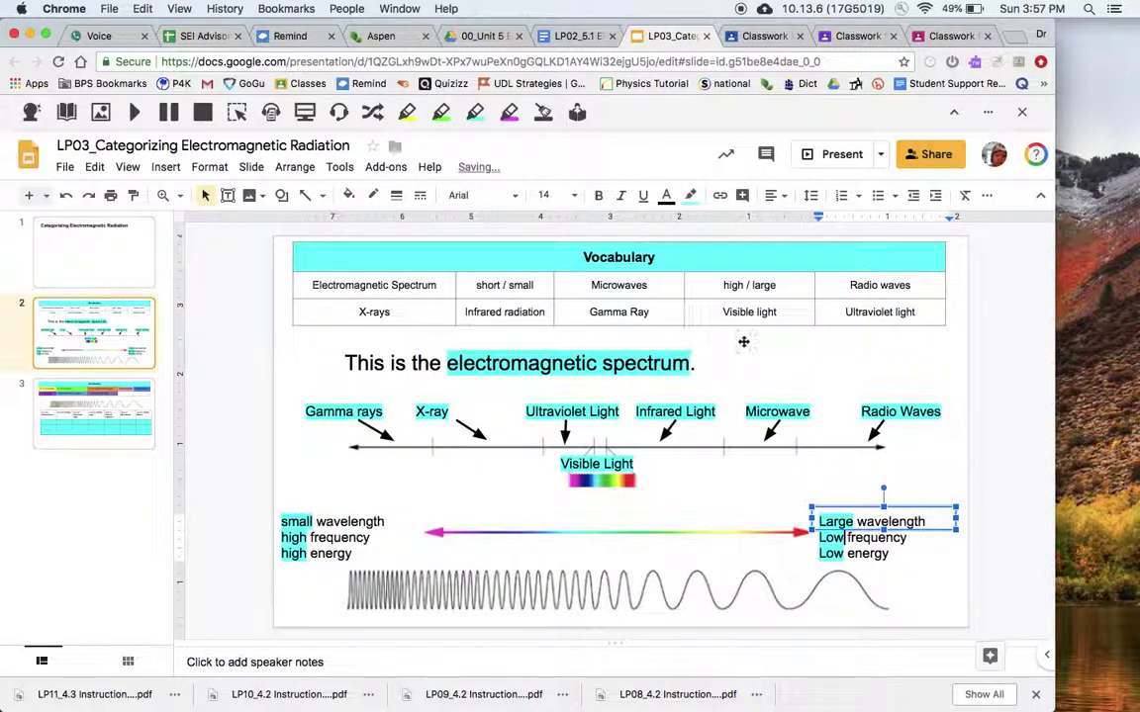
Add "low" as a third option to the "short / small" cell of the vocabulary table.
click(538, 285)
text(/)
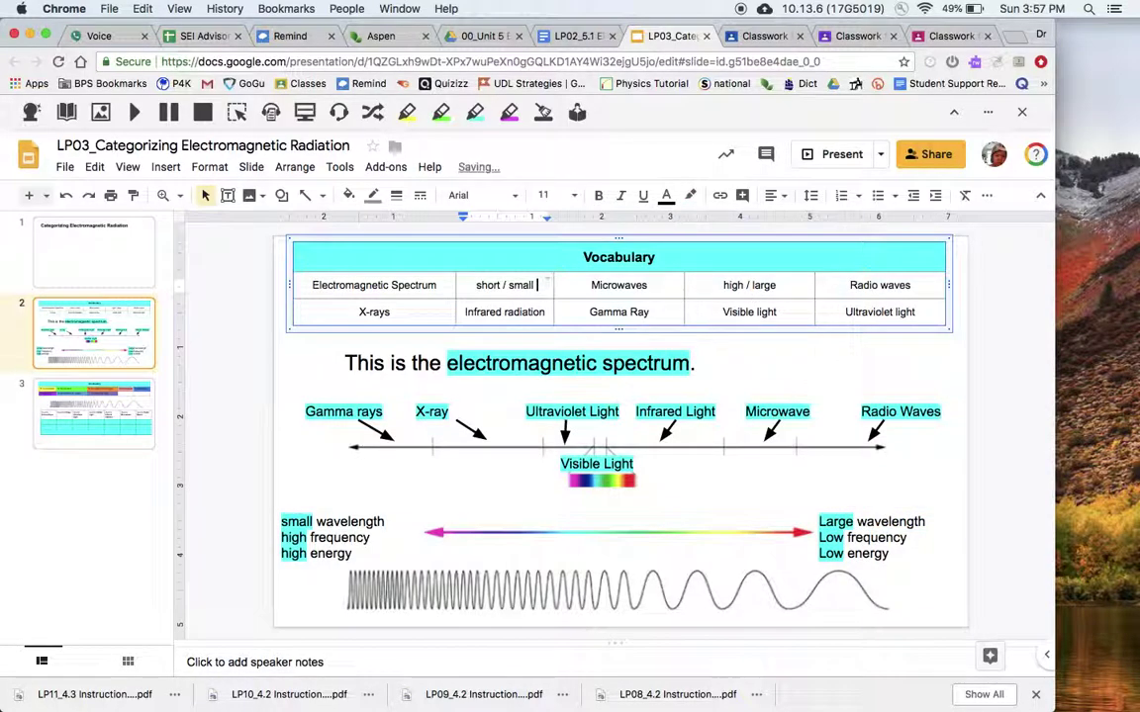
text( Low)
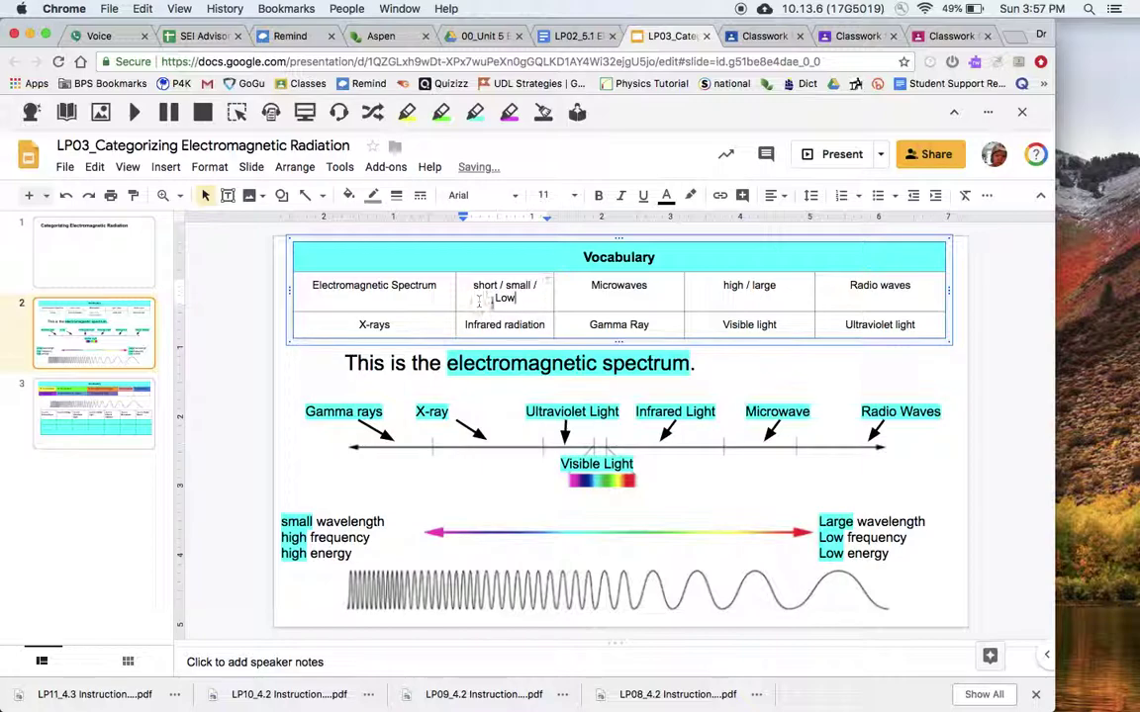
click(503, 296)
key(BackSpace)
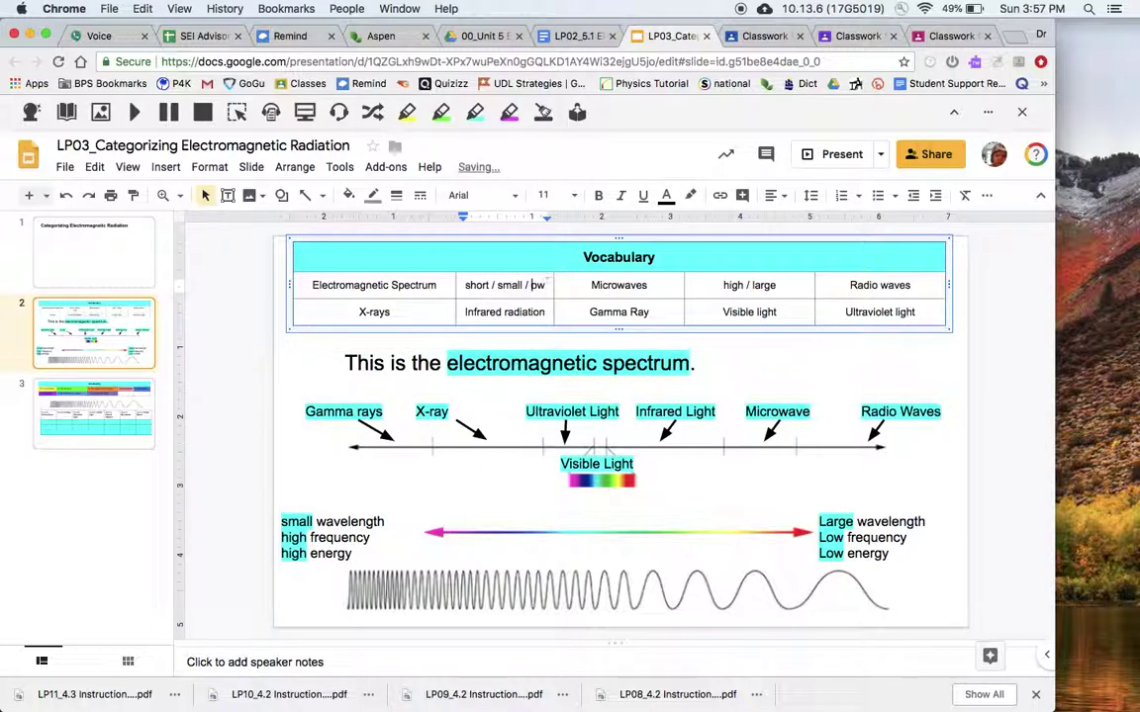
text(l)
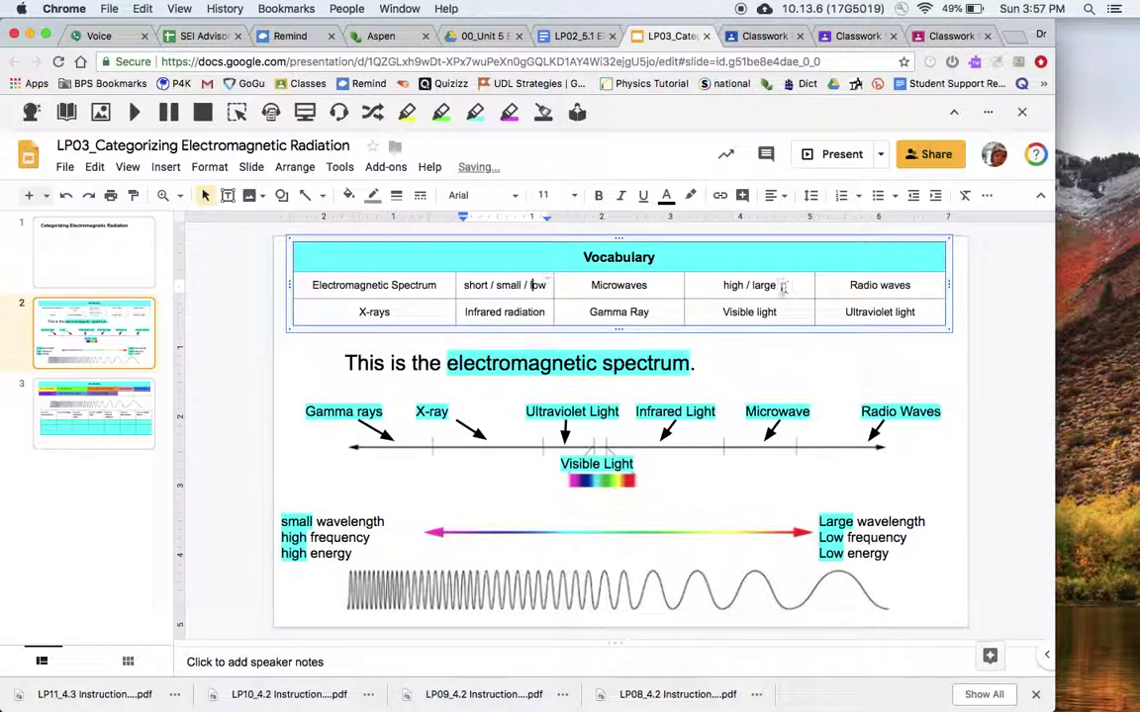
On slide 3, copy "To sterilize food" from the vocabulary table into the first blank cell under Gamma Rays, without an extra line.
click(91, 406)
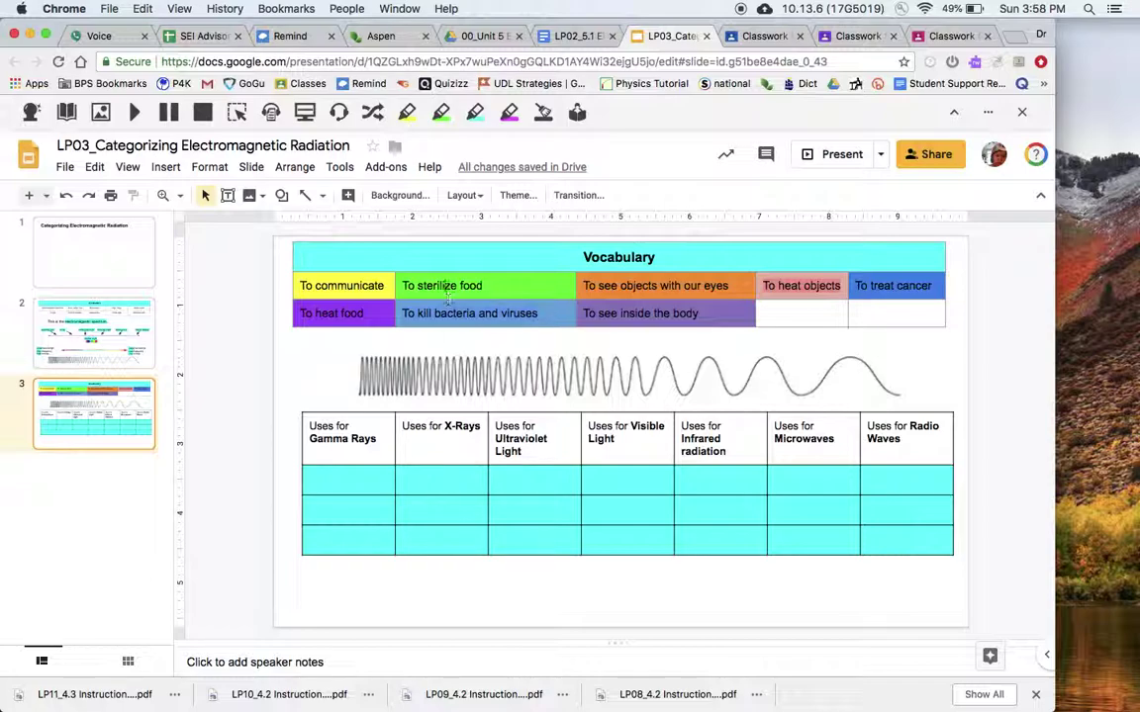
click(446, 289)
triple_click(445, 287)
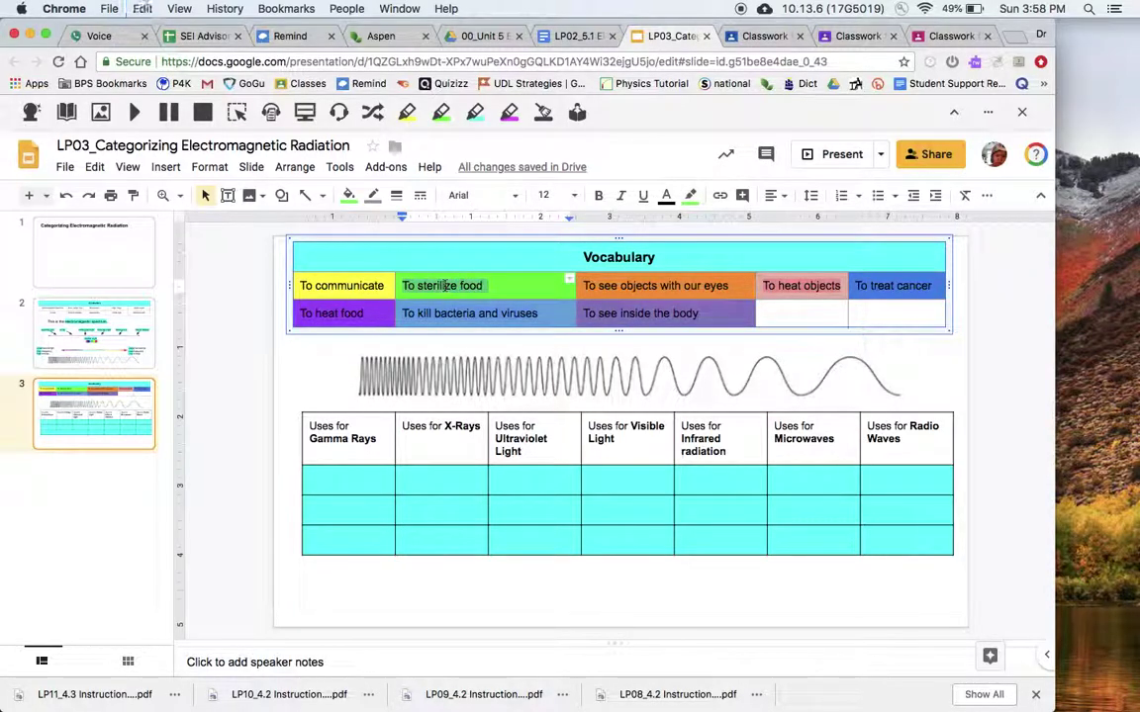
key(ctrl+c)
click(348, 480)
key(ctrl+v)
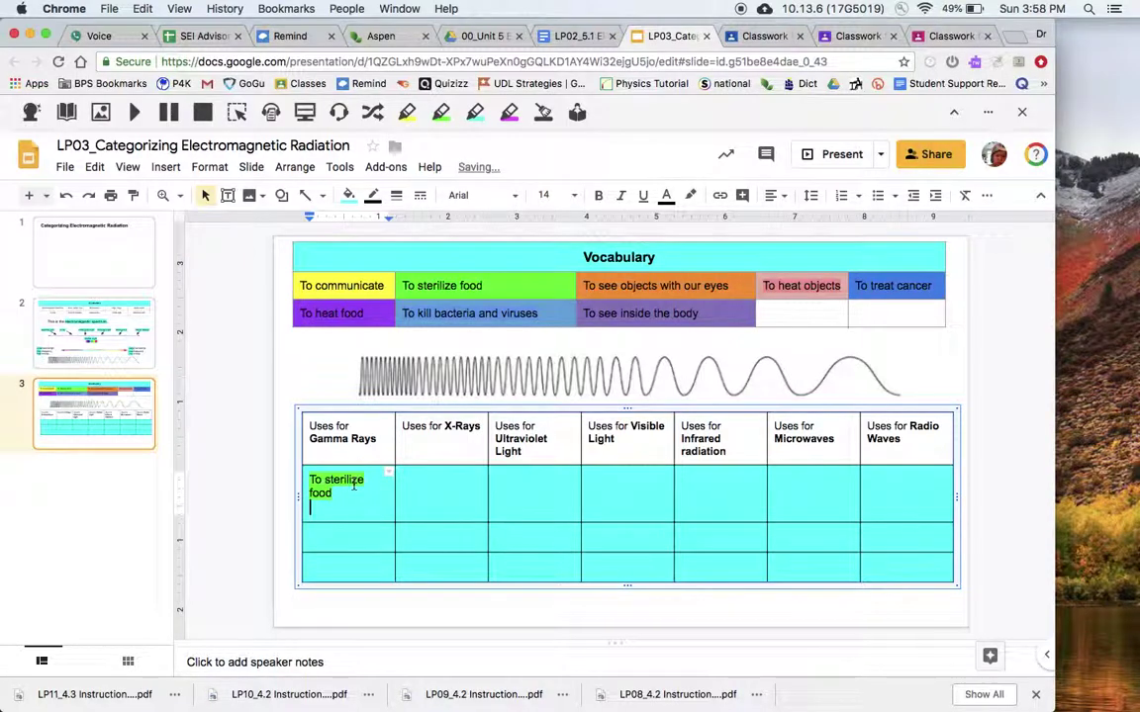
key(BackSpace)
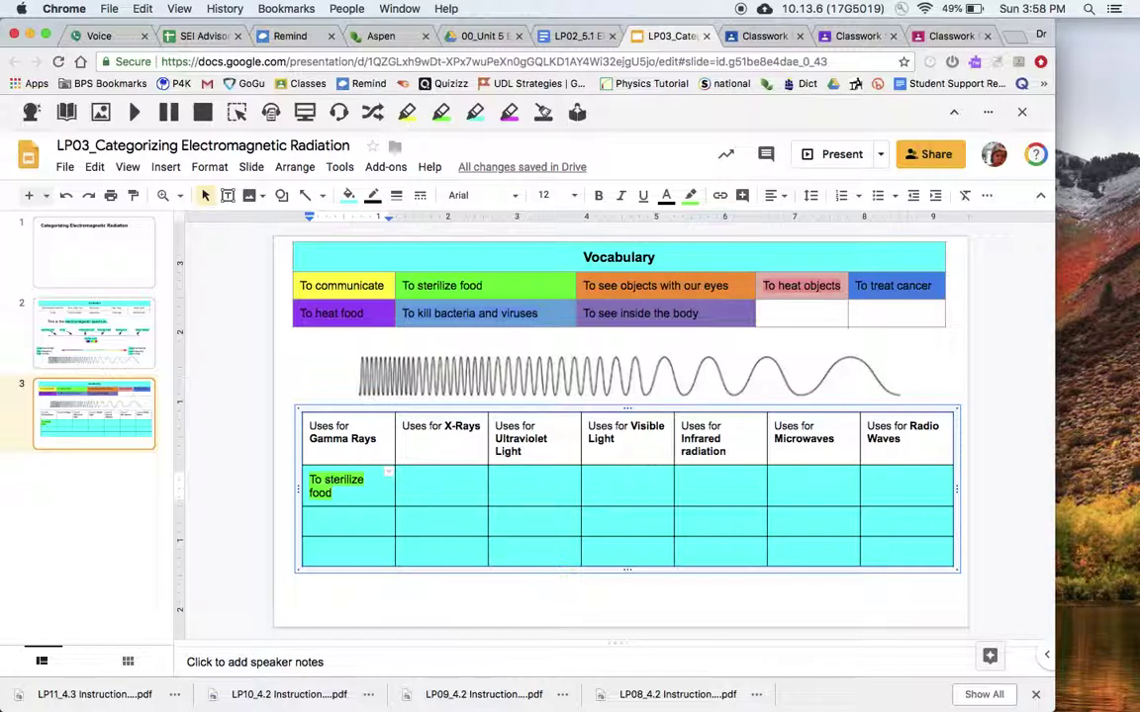
Copy "To kill bacteria and viruses" and "To treat cancer" from the vocabulary table into the second and third cells under Gamma Rays.
click(431, 315)
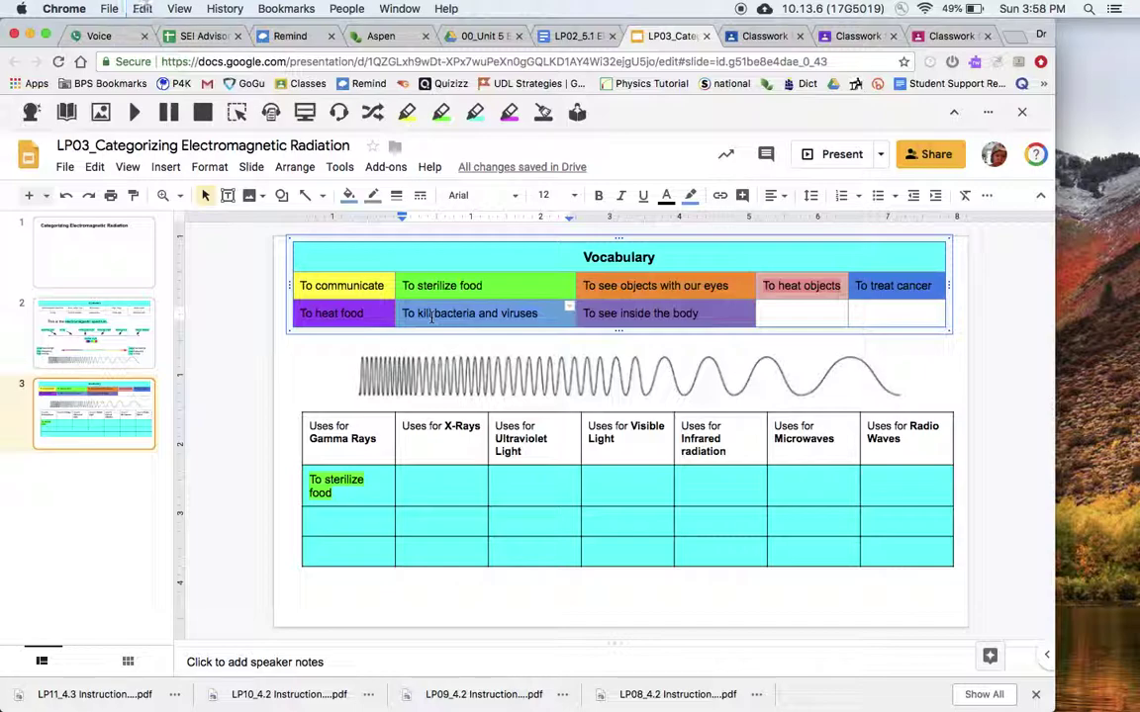
click(346, 521)
key(super+v)
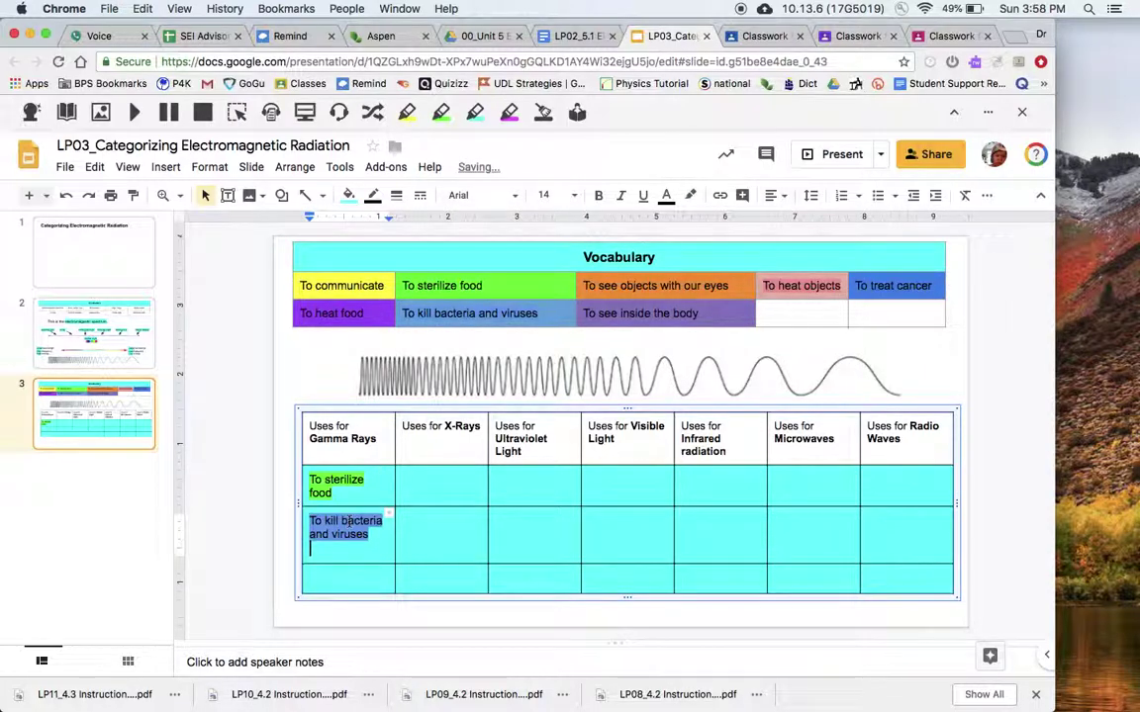
key(BackSpace)
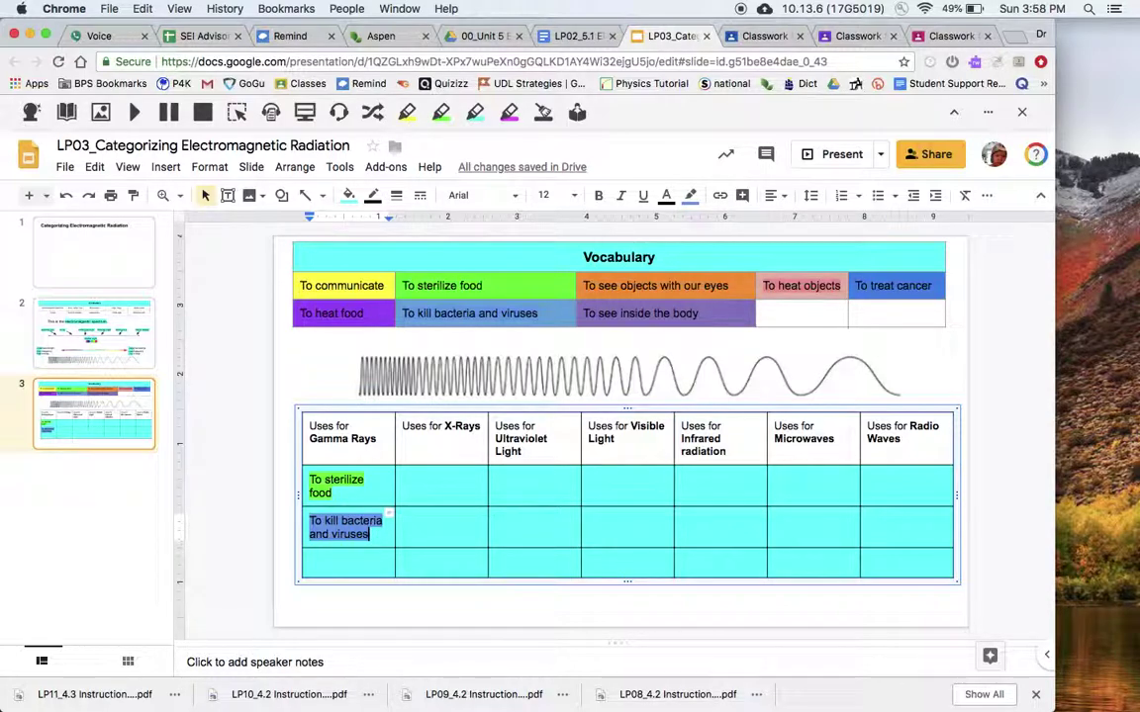
click(874, 299)
key(super+c)
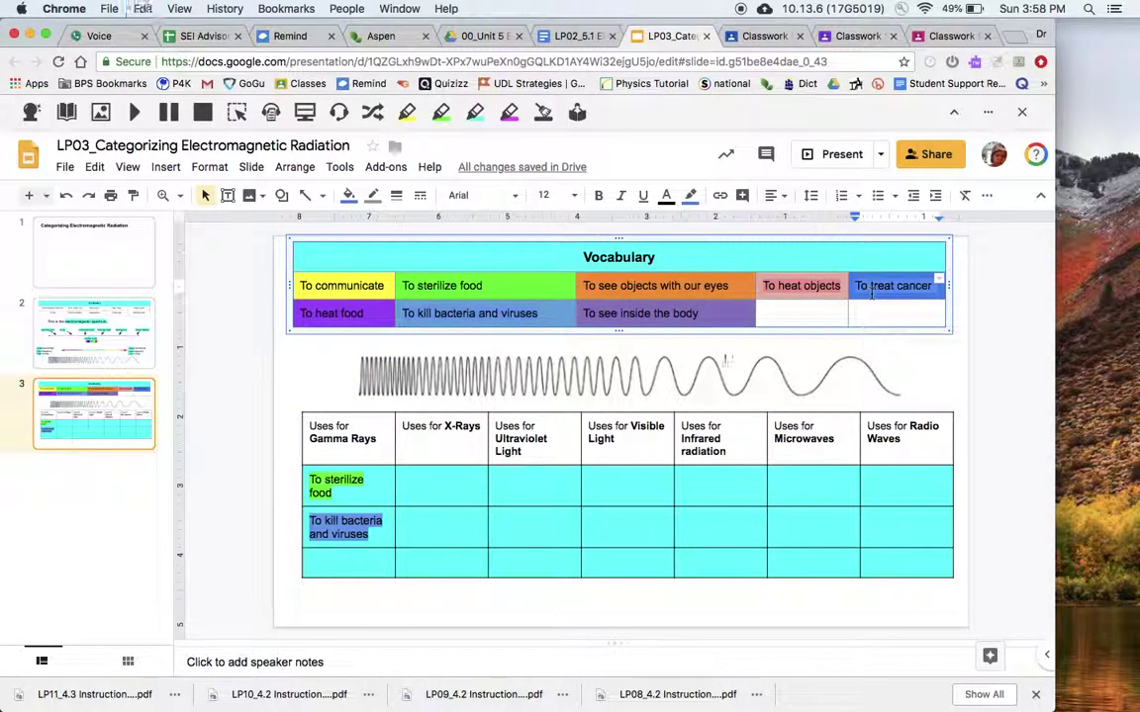
click(317, 566)
key(super+v)
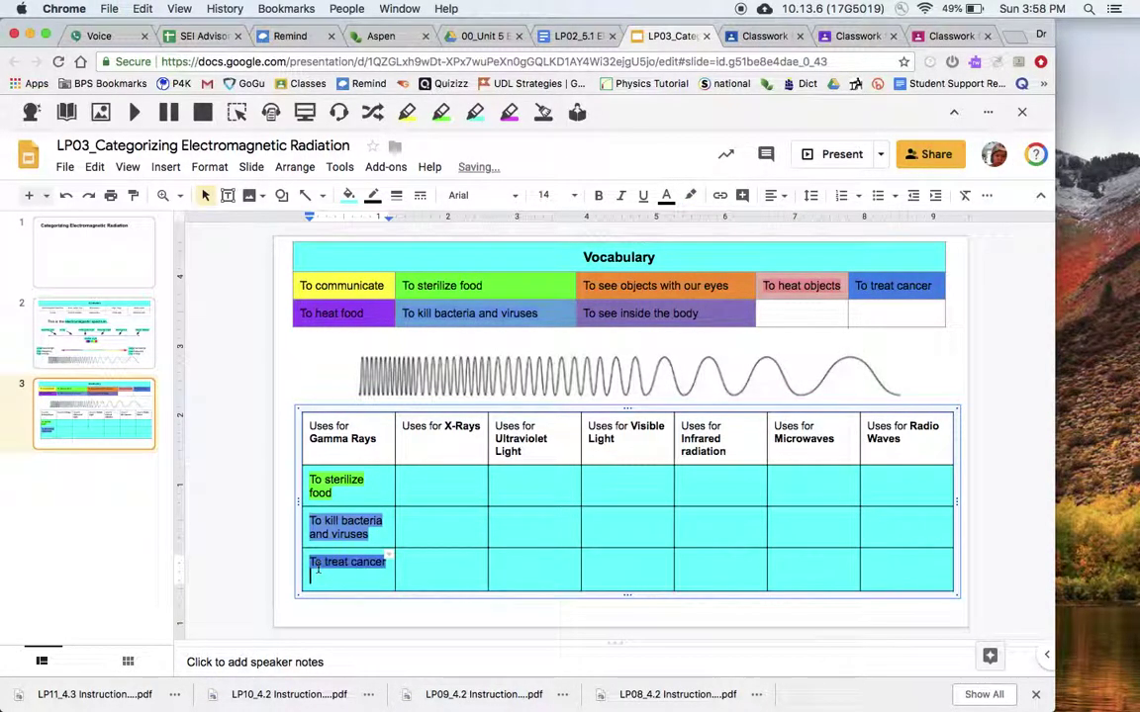
key(BackSpace)
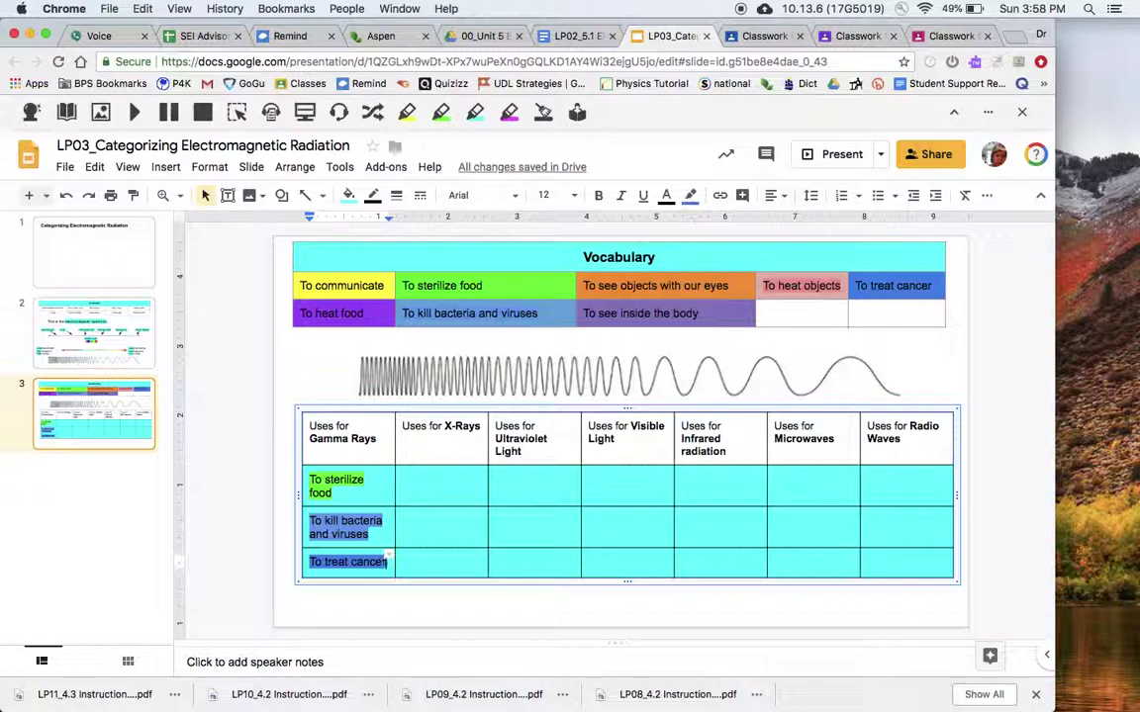
Copy "To sterilize food" from the Gamma Rays column into the first blank cell under X-Rays.
click(327, 479)
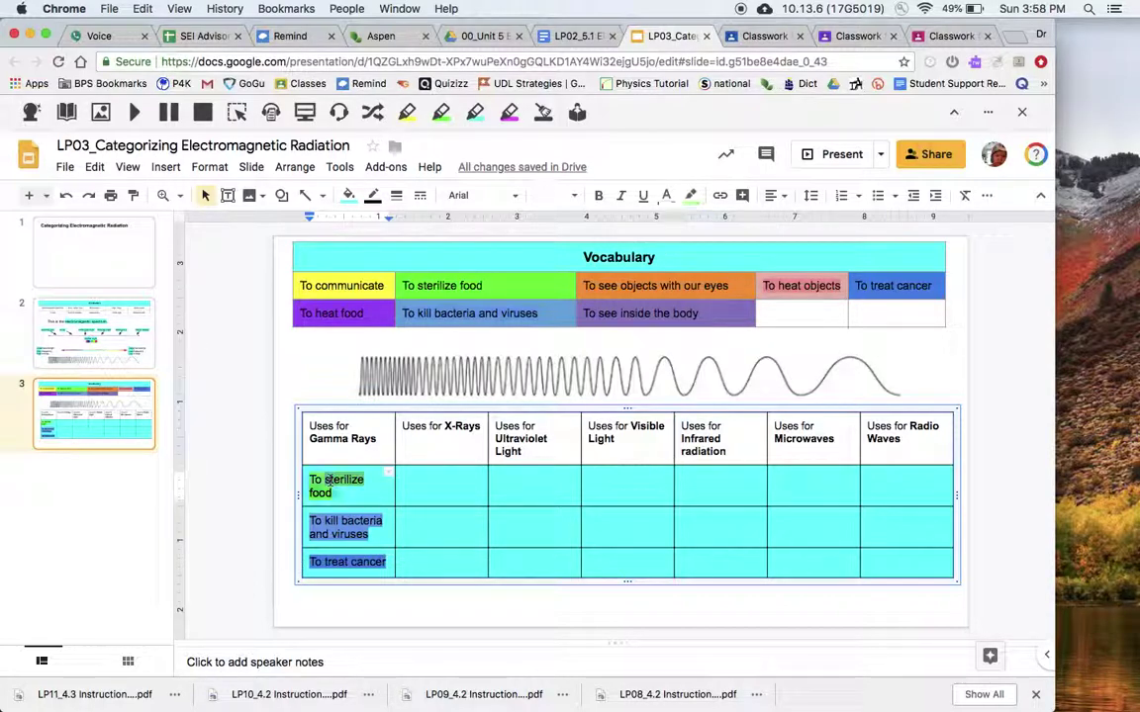
click(423, 487)
key(ctrl+v)
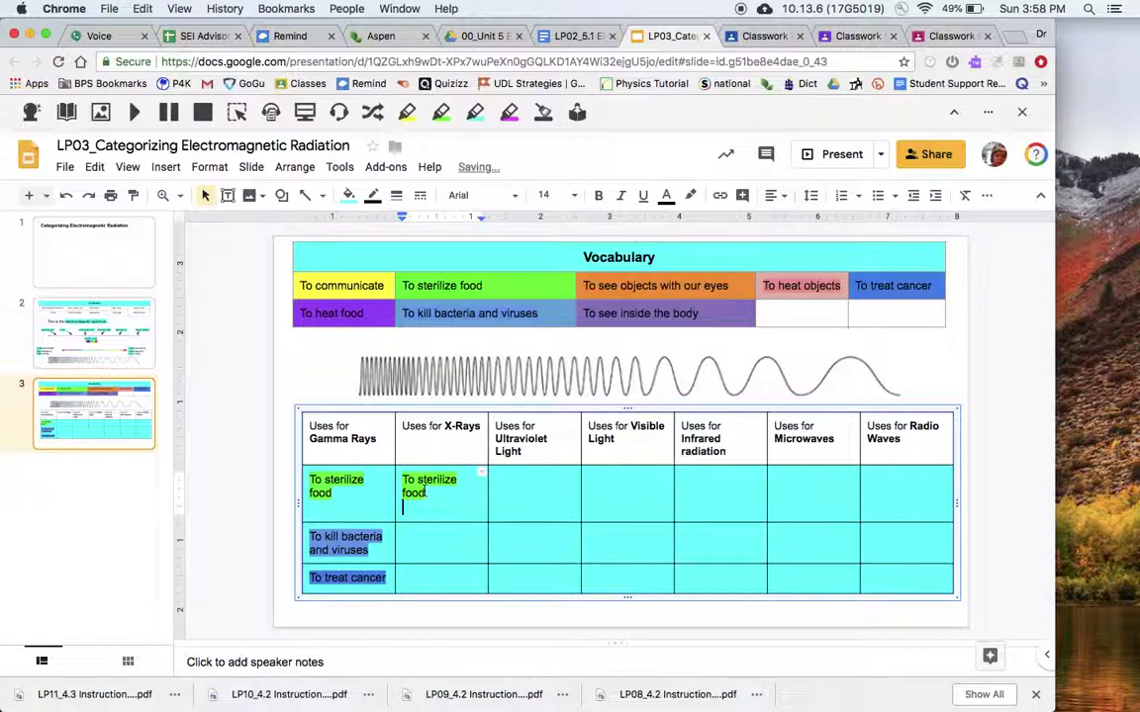
key(BackSpace)
Copy the full phrase "To kill bacteria and viruses" from the Gamma Rays column into the second cell under X-Rays.
click(356, 534)
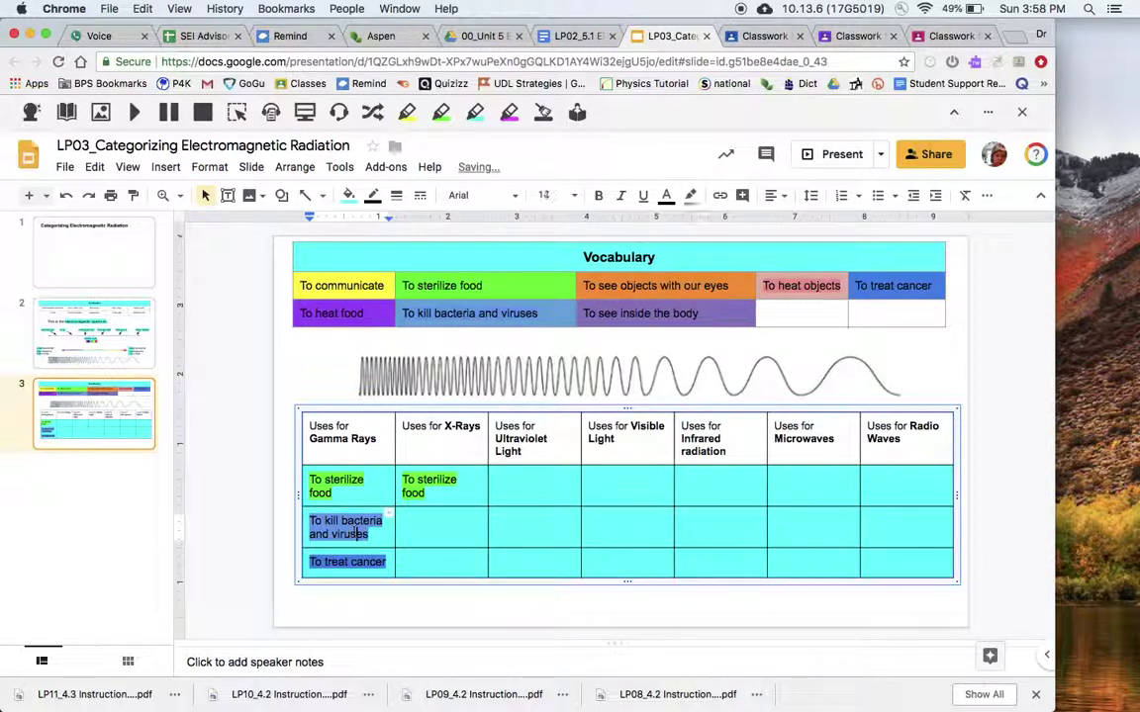
click(437, 534)
key(ctrl+v)
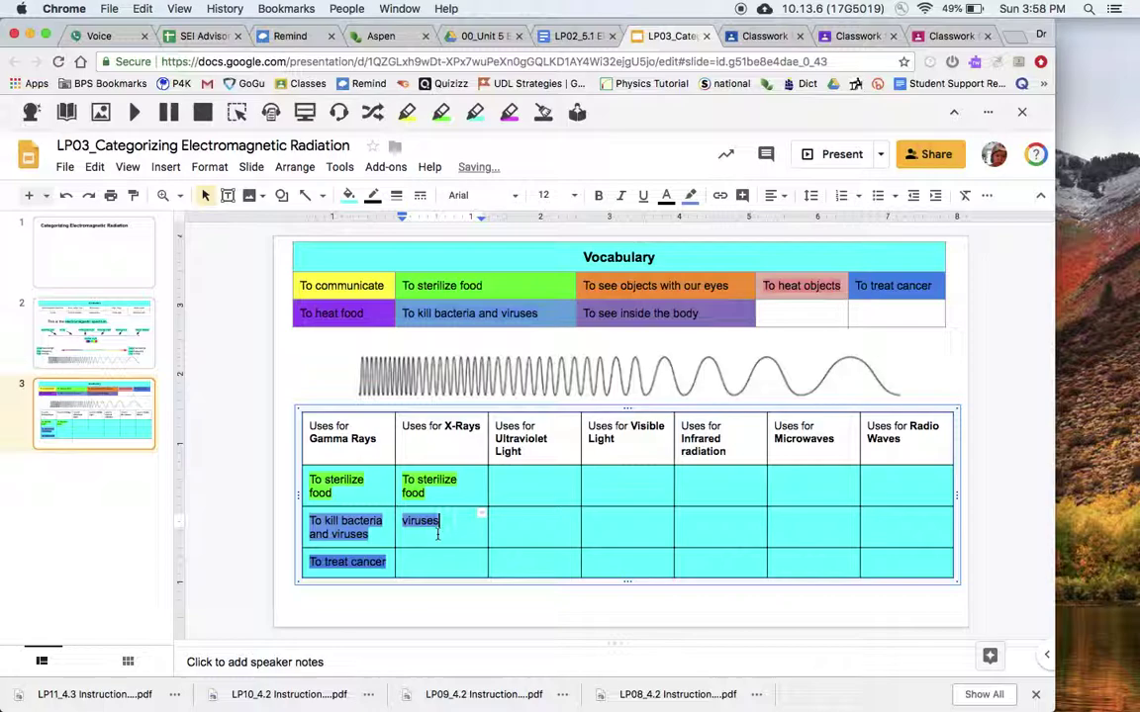
key(ctrl+z)
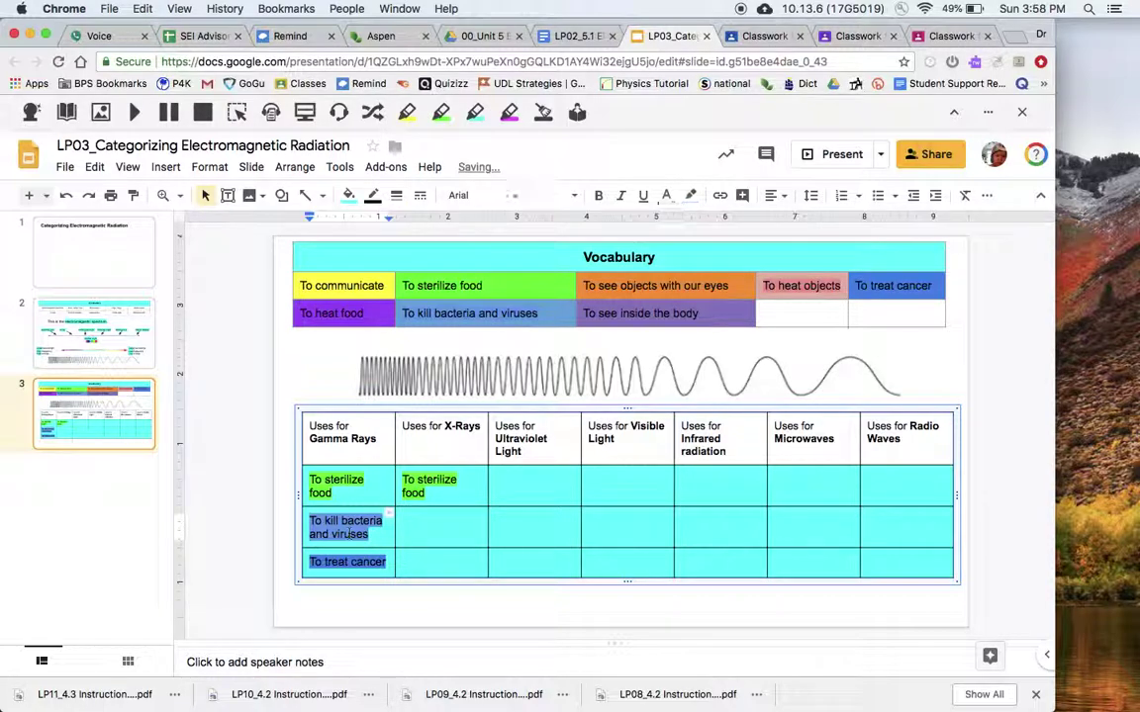
key(ctrl+v)
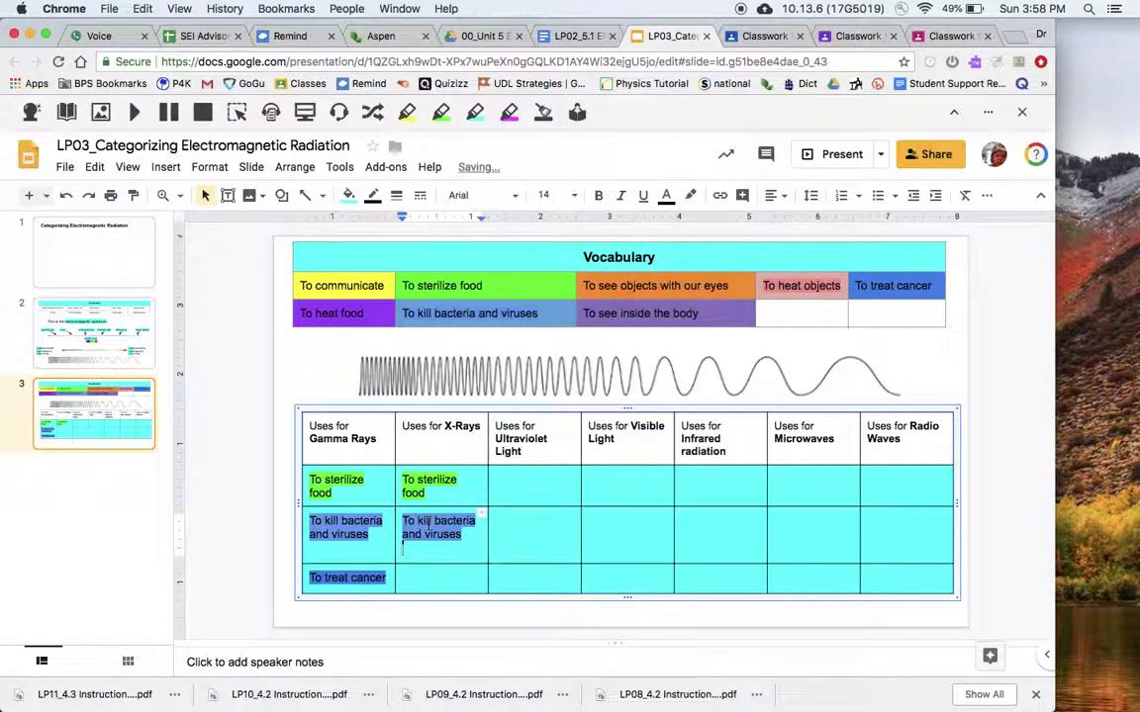
key(BackSpace)
Copy "To treat cancer" from the Gamma Rays column into the third cell under X-Rays.
click(344, 562)
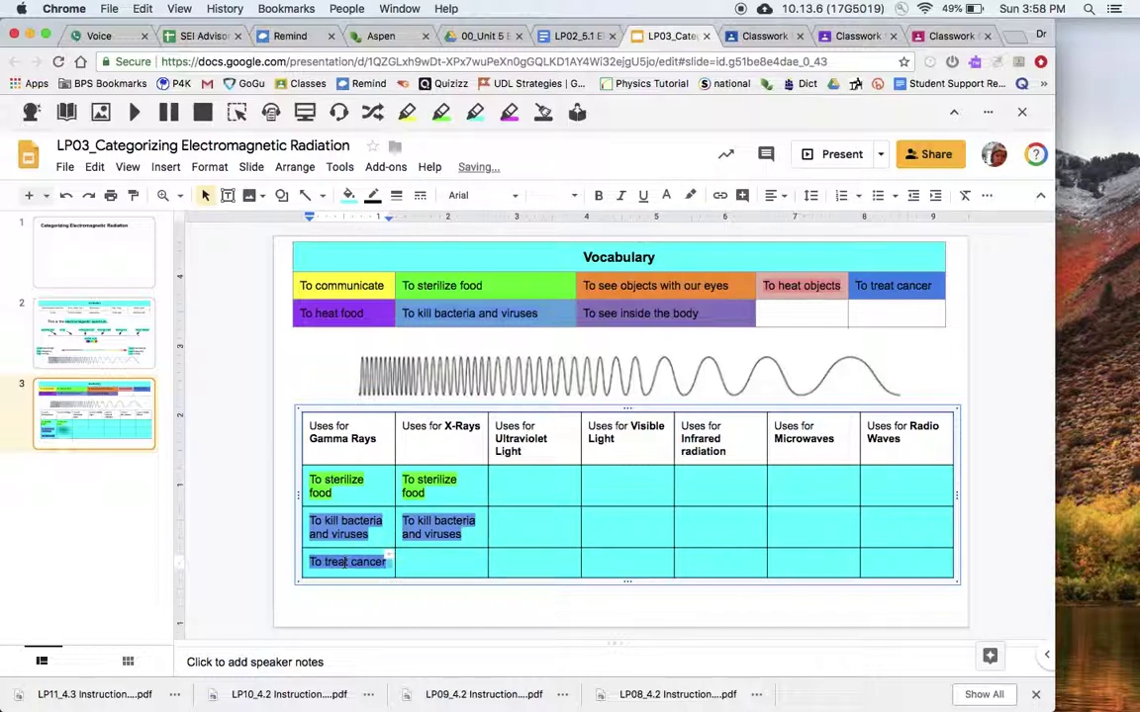
key(ctrl+c)
click(401, 569)
key(ctrl+v)
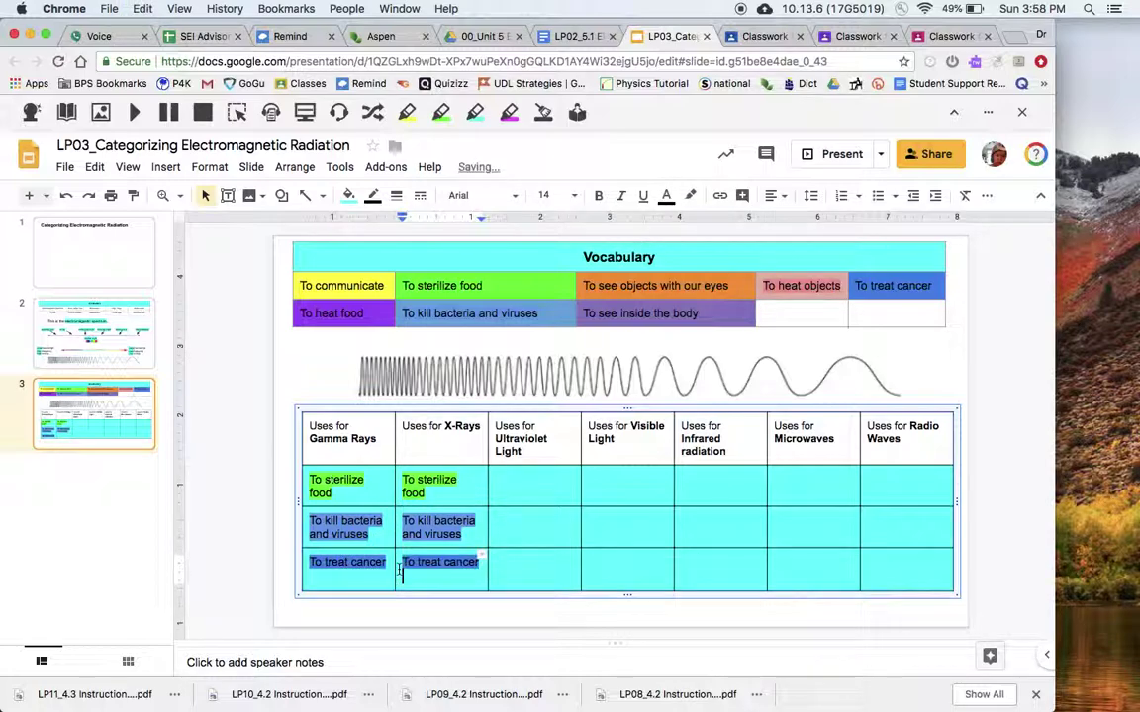
key(BackSpace)
Add a fourth blank row at the end of the uses table.
key(Tab)
key(Tab)
key(Tab)
key(Tab)
key(Tab)
key(Tab)
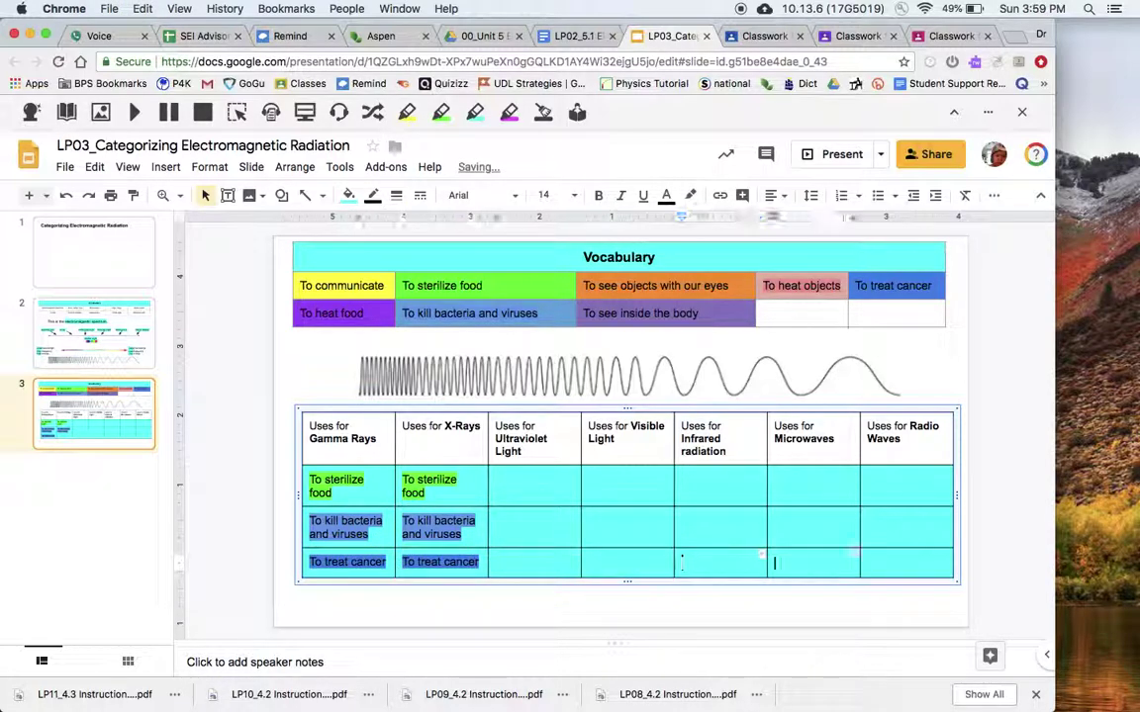
key(Tab)
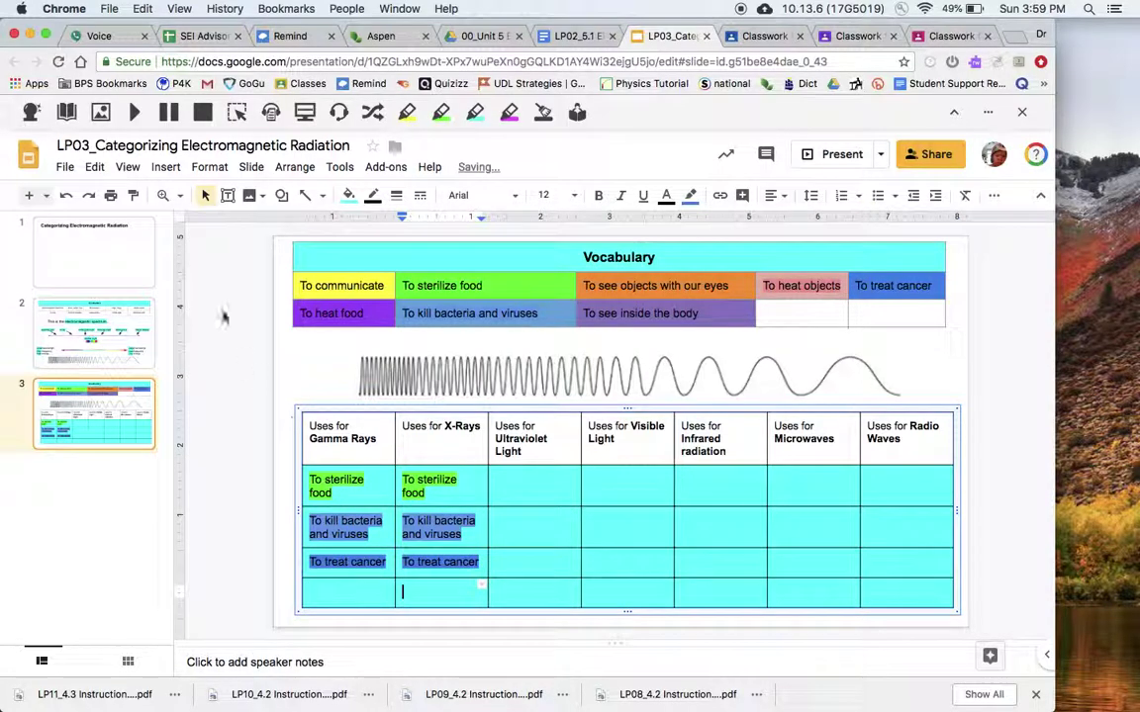
Copy "To see inside the body" from the vocabulary table into the fourth cell under X-Rays.
drag(584, 312, 698, 312)
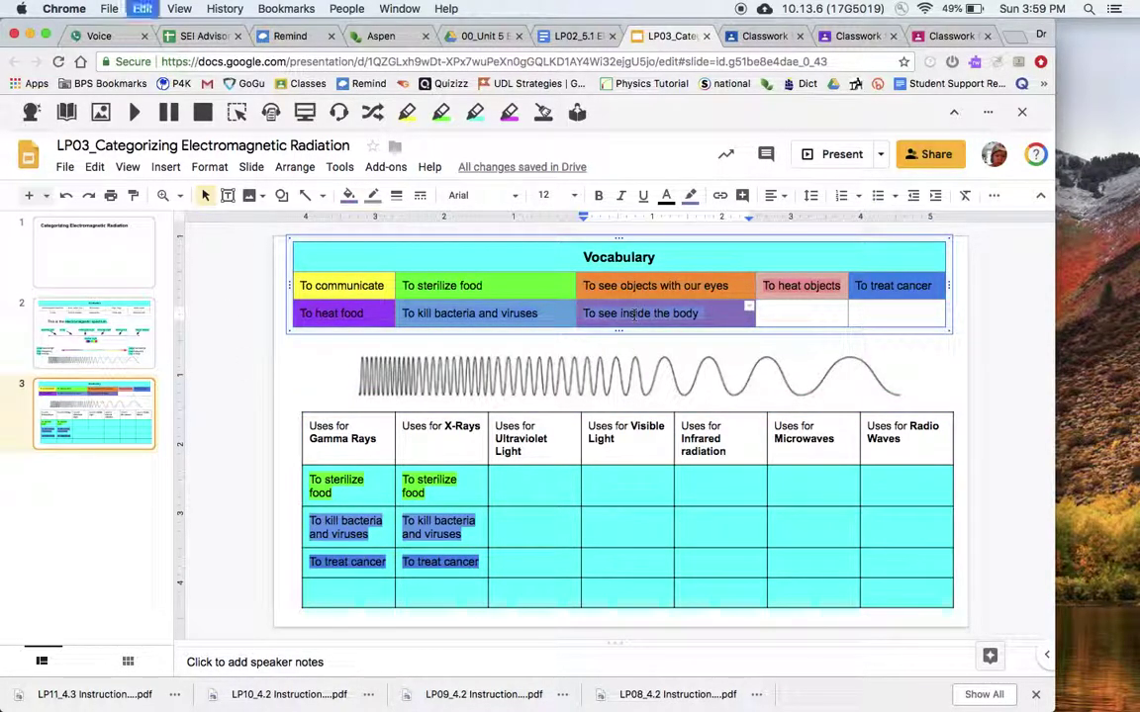
key(ctrl+c)
click(436, 594)
key(ctrl+v)
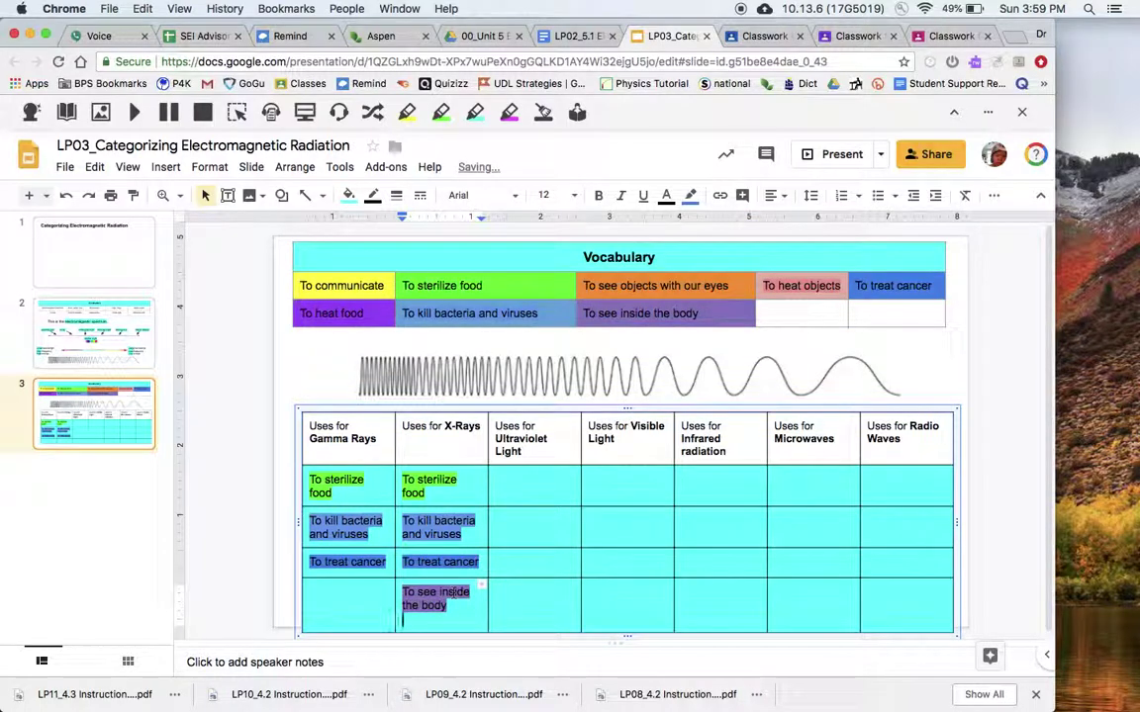
key(BackSpace)
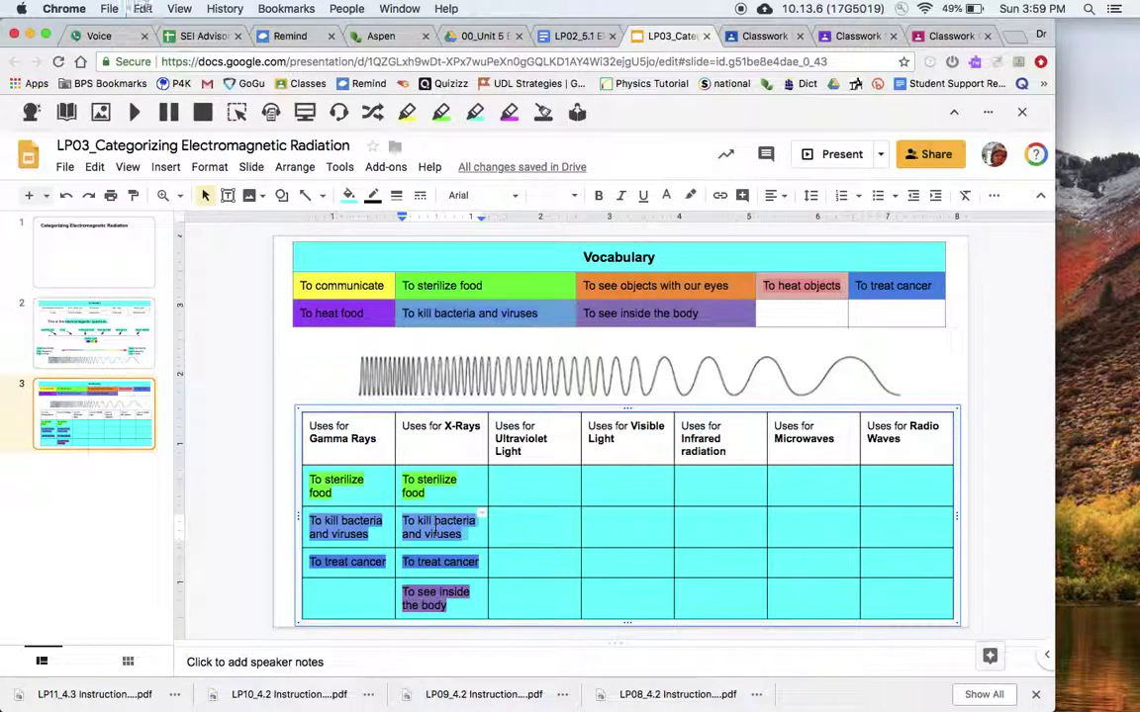
Fill the Ultraviolet Light column with "To sterilize food" in the first cell and "To kill bacteria and viruses" in the second.
click(501, 531)
key(ctrl+v)
key(BackSpace)
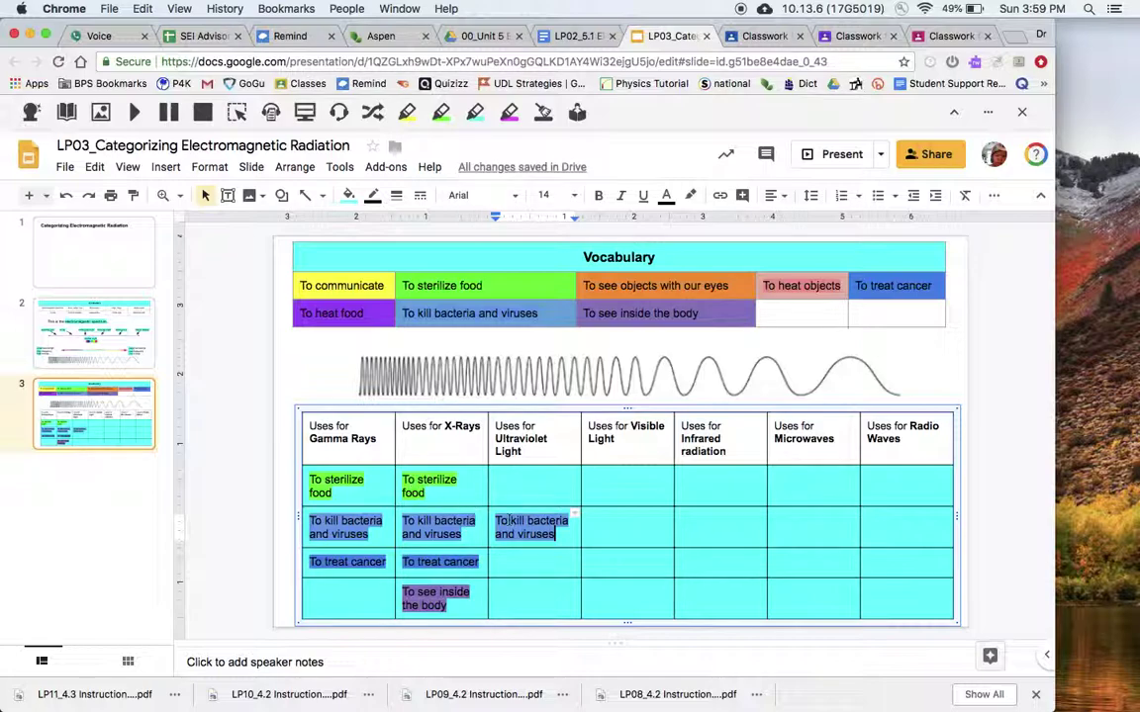
click(427, 482)
key(super+c)
click(517, 479)
key(super+v)
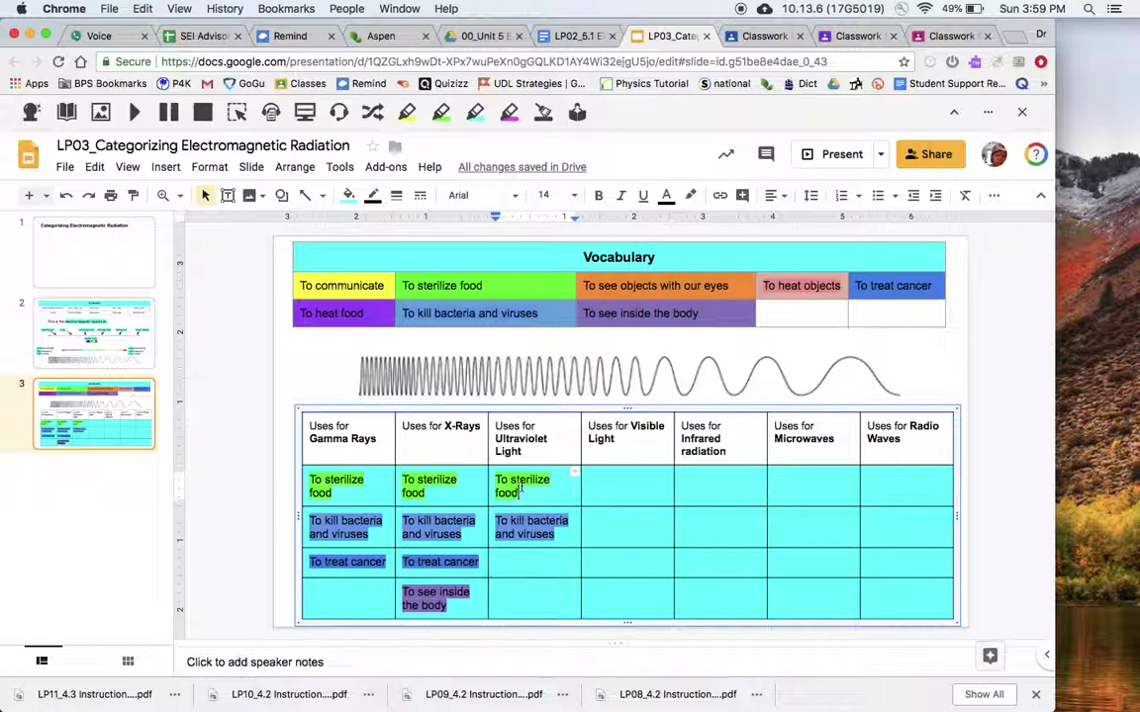
Copy "To see objects with our eyes" from the vocabulary table into the first cell under Visible Light.
click(622, 490)
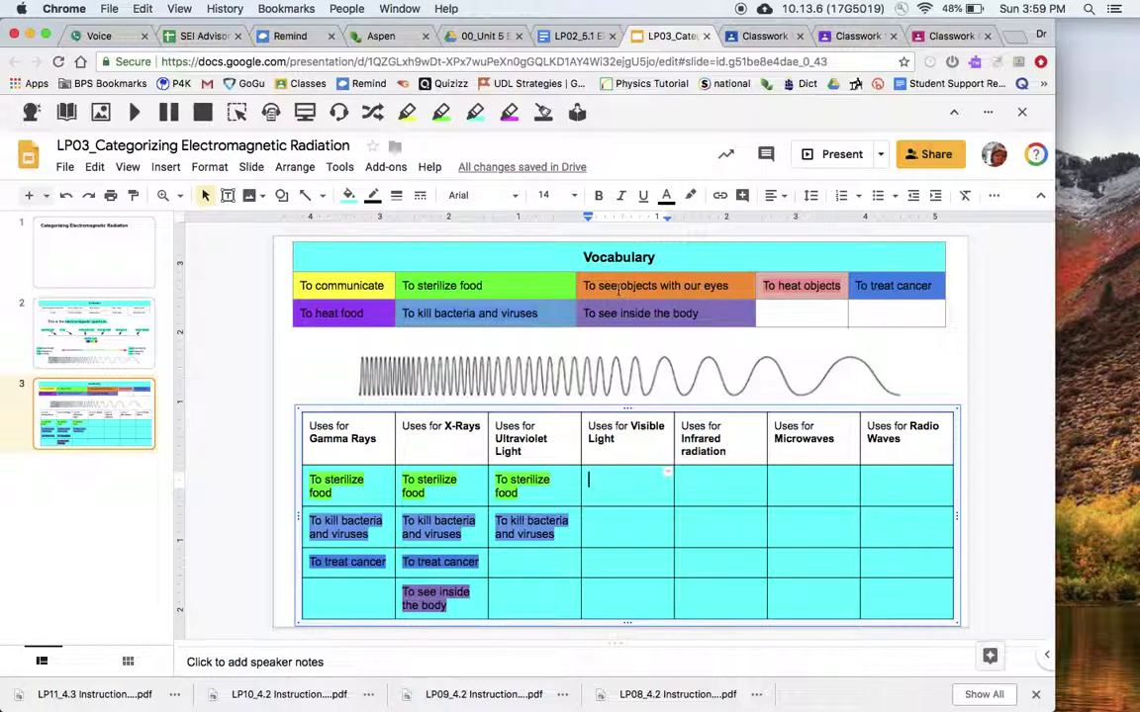
click(619, 288)
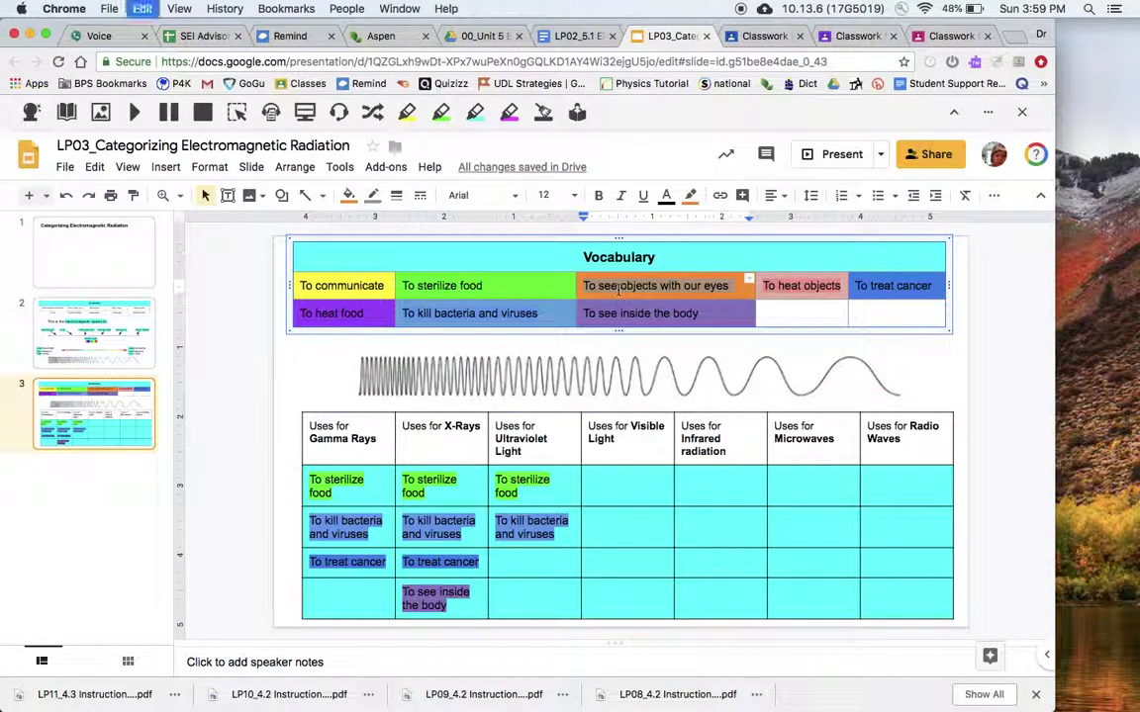
click(621, 480)
key(super+v)
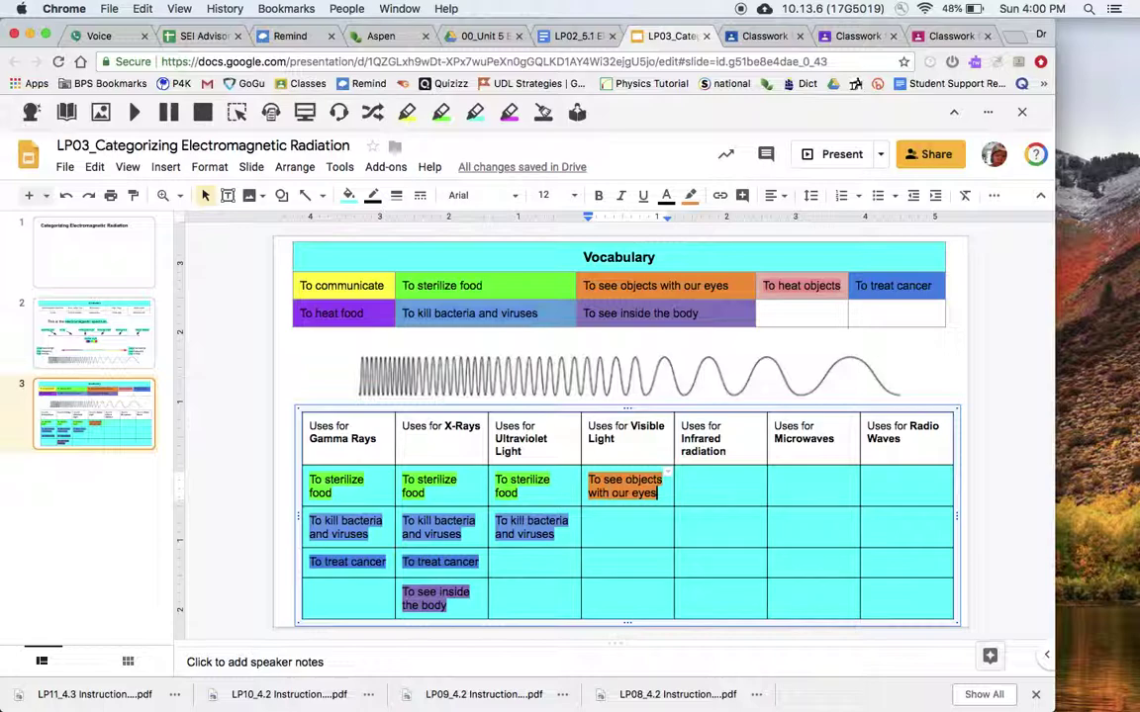
Copy "To heat objects" from the vocabulary table into the first cell under Infrared radiation.
key(Tab)
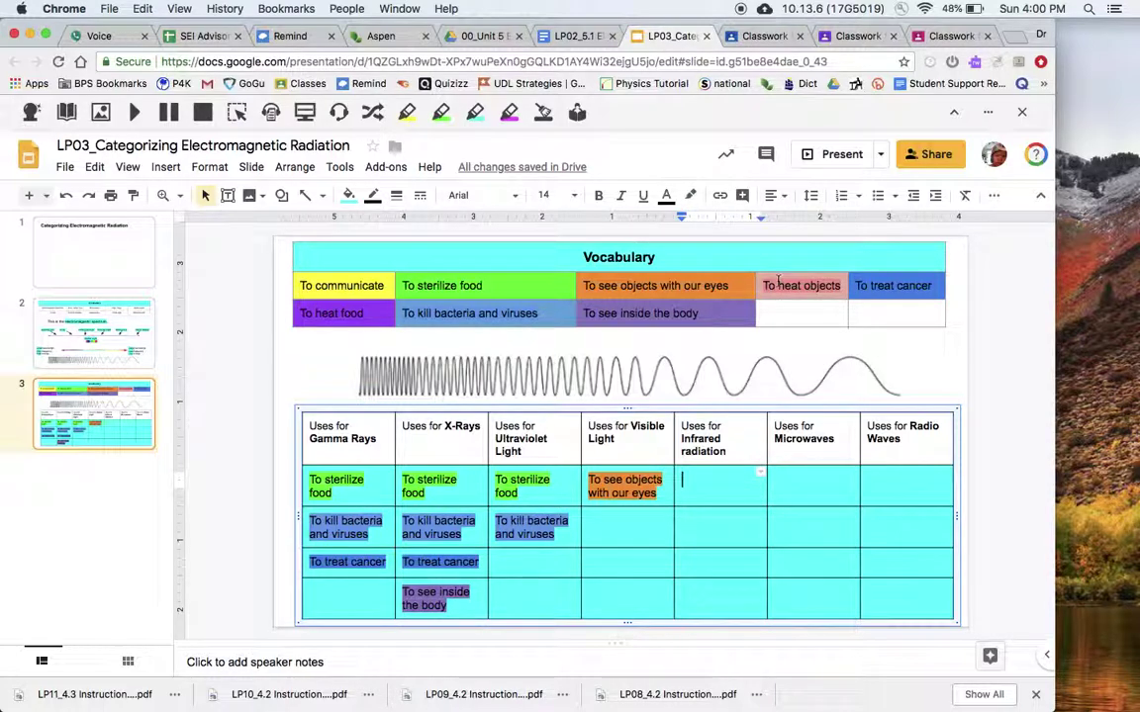
click(777, 285)
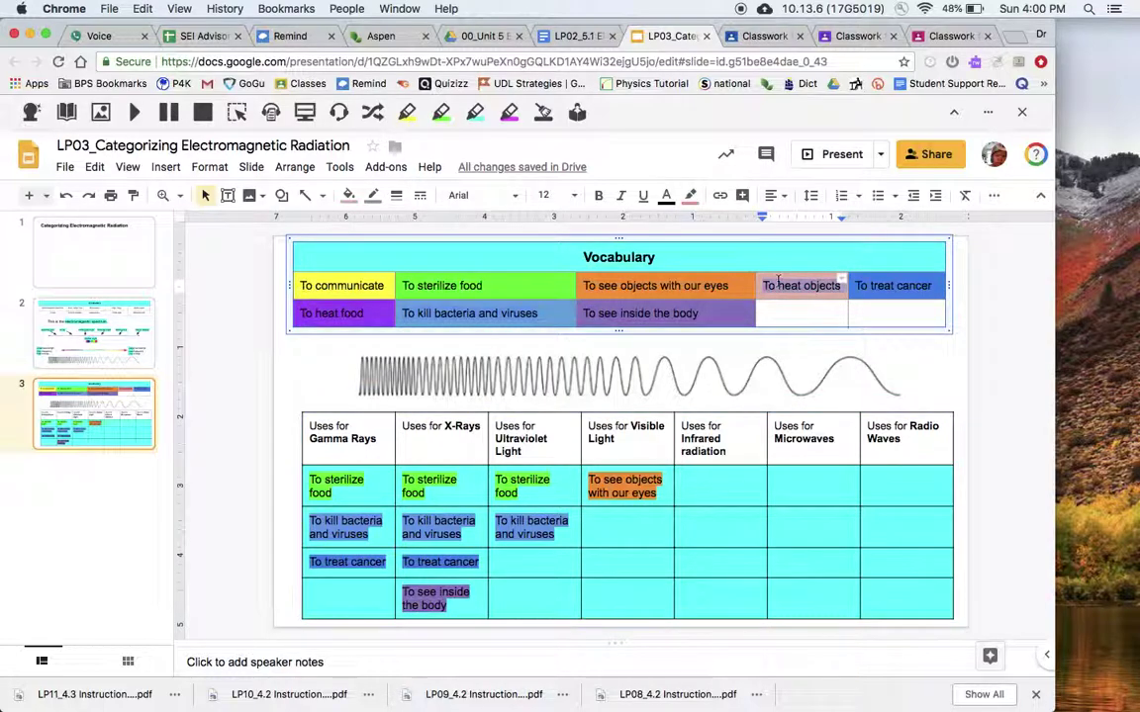
click(697, 485)
key(ctrl+v)
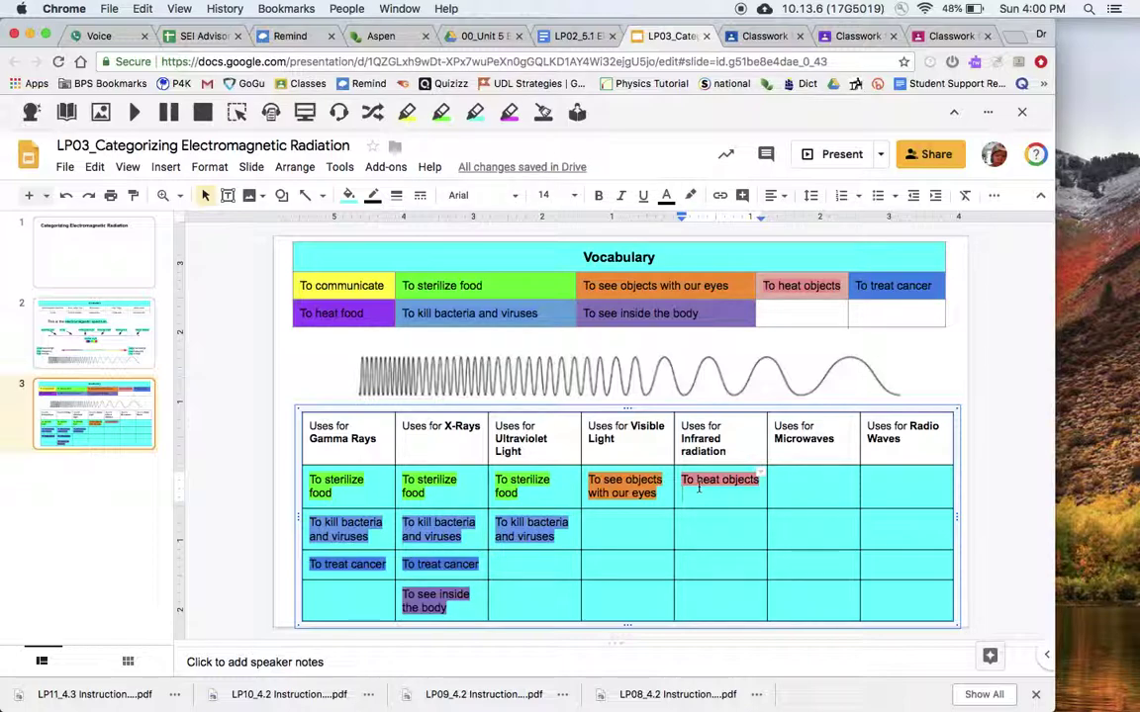
Copy "To communicate" from the vocabulary table into the first cell under Microwaves and remove the extra blank line.
click(806, 484)
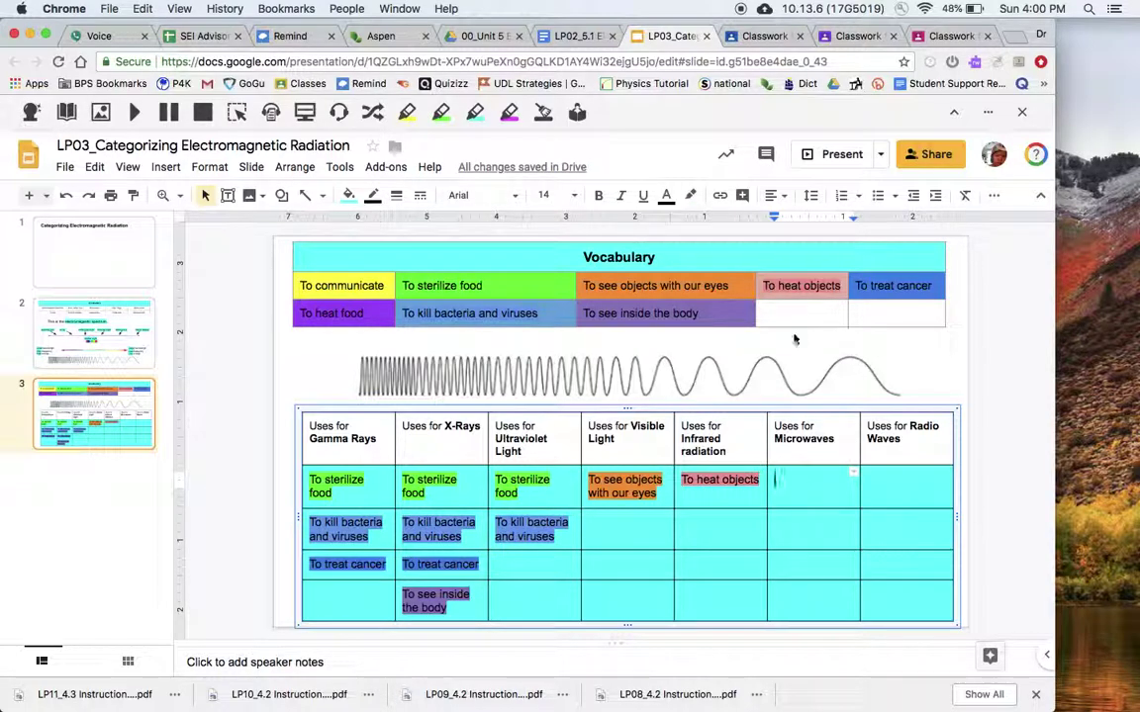
click(318, 286)
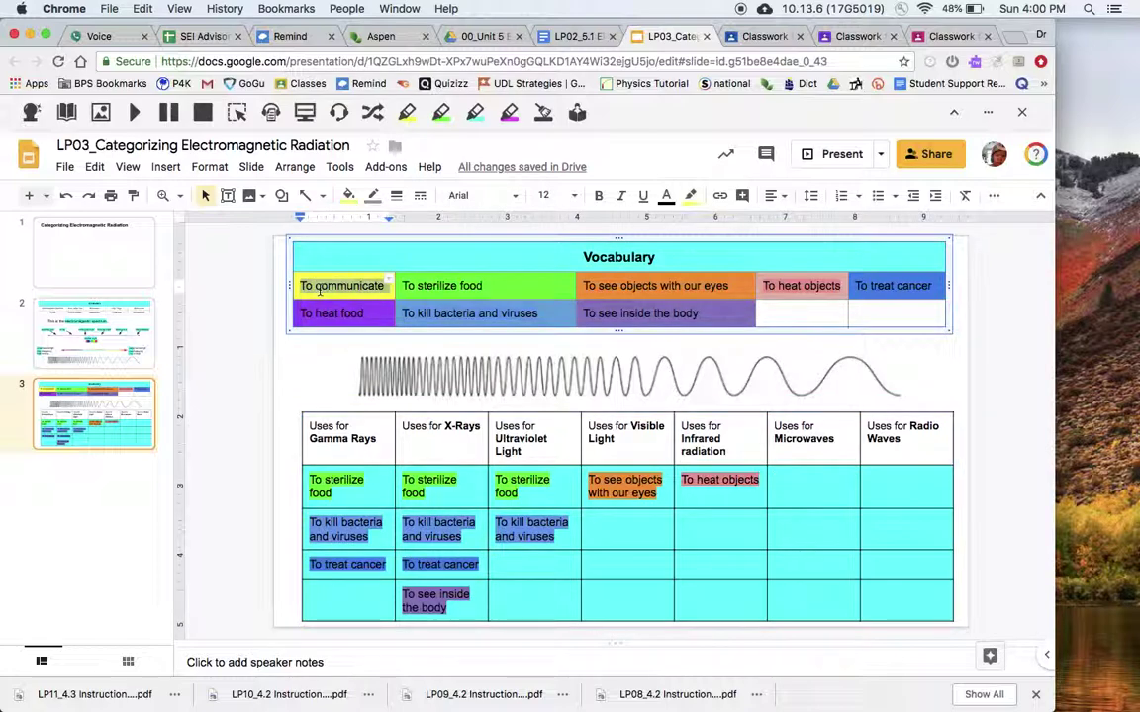
click(807, 490)
key(cmd+v)
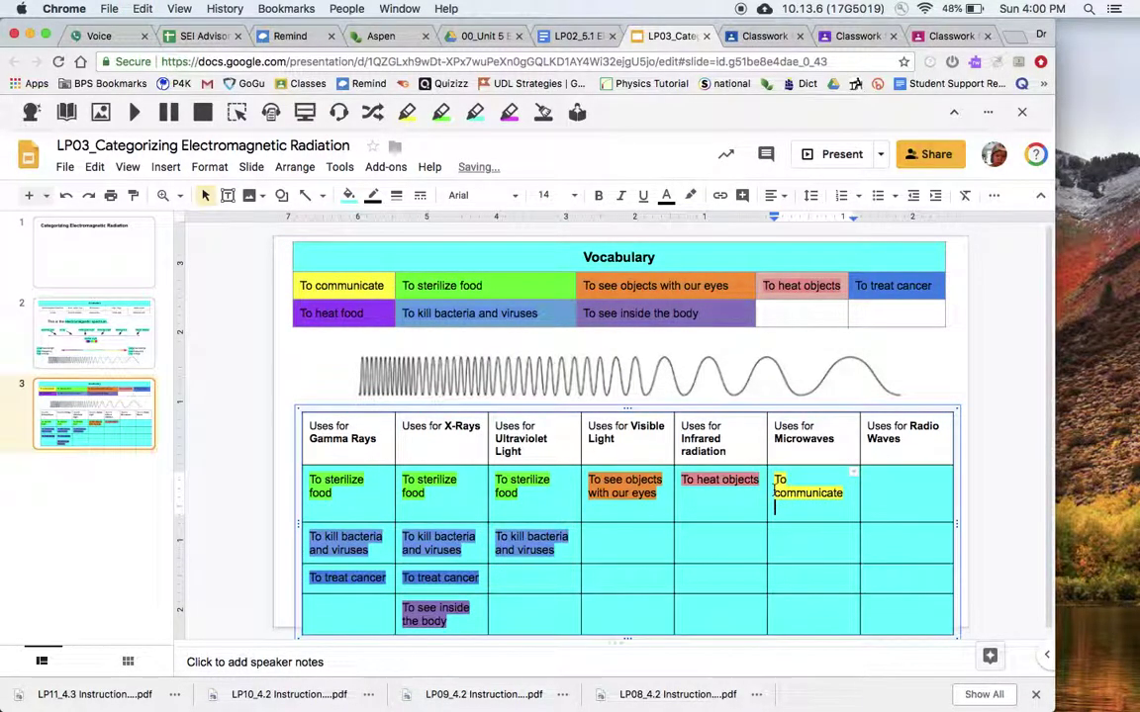
key(BackSpace)
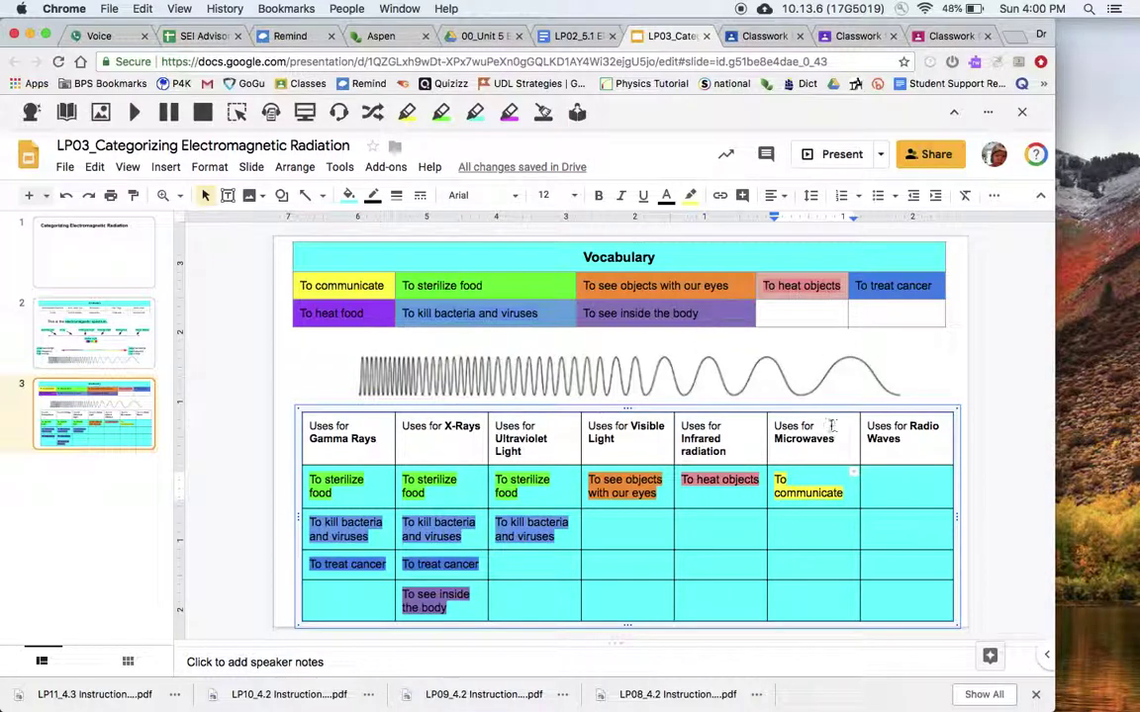
Copy "To communicate" from the Microwaves column into the first cell under Radio Waves, without the trailing blank line.
triple_click(796, 483)
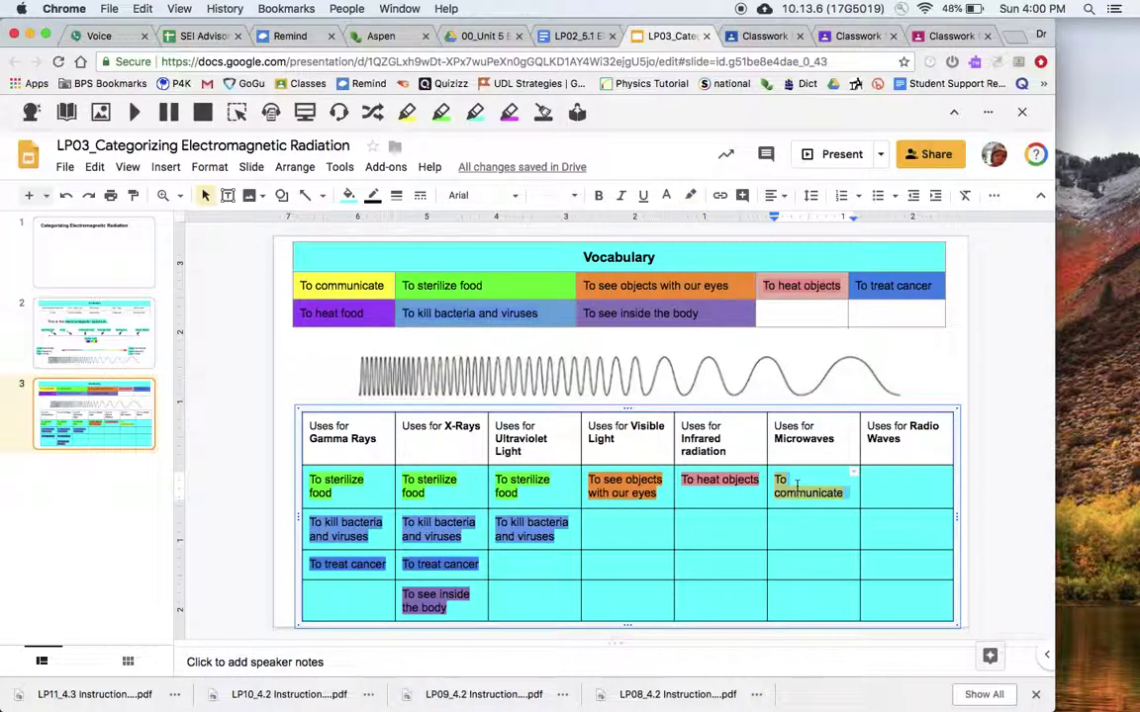
key(ctrl+c)
click(904, 483)
key(ctrl+v)
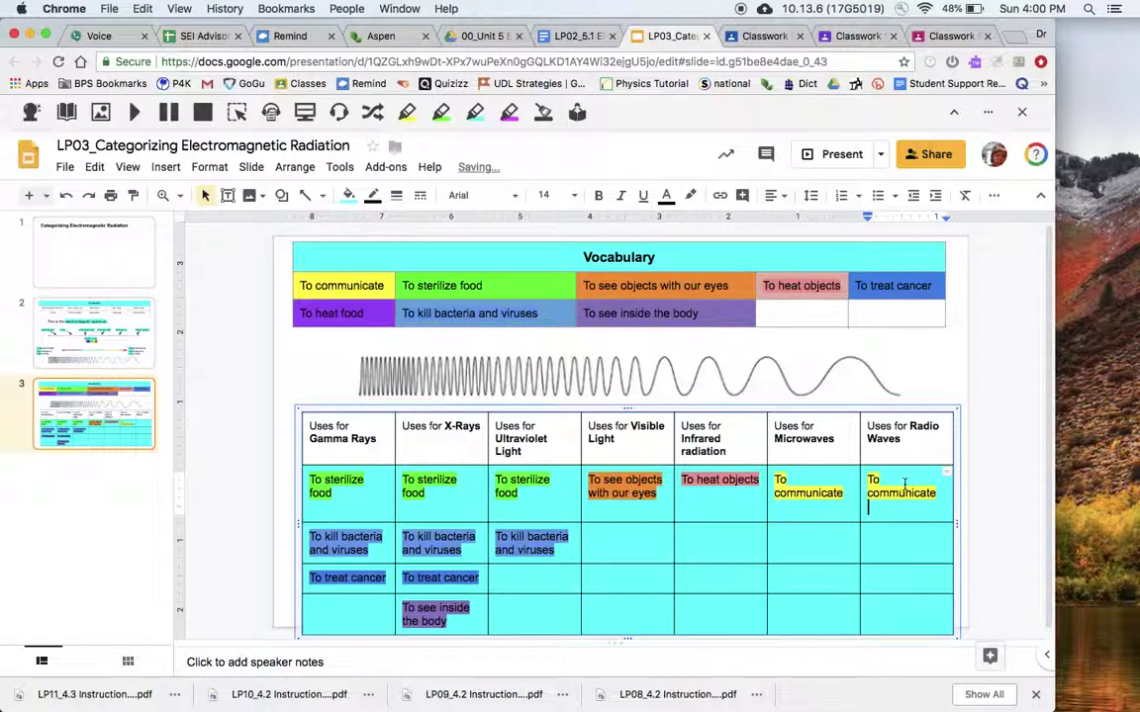
key(BackSpace)
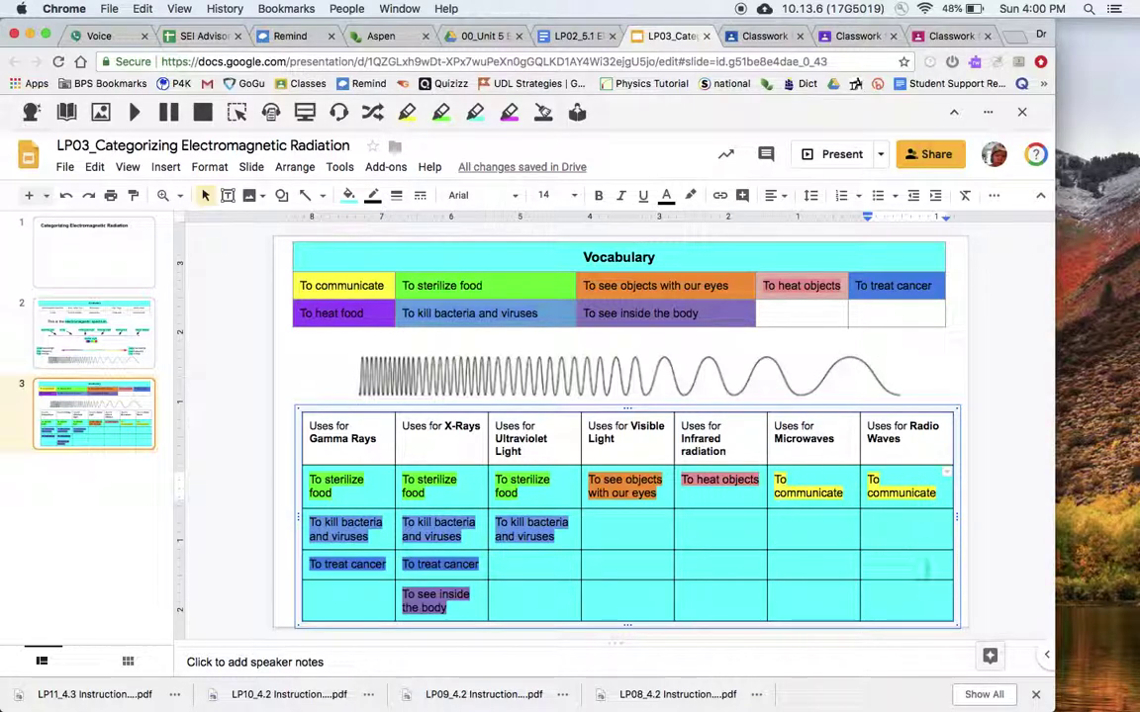
Copy "To heat food" from the vocabulary table into the second cell under Microwaves.
click(341, 313)
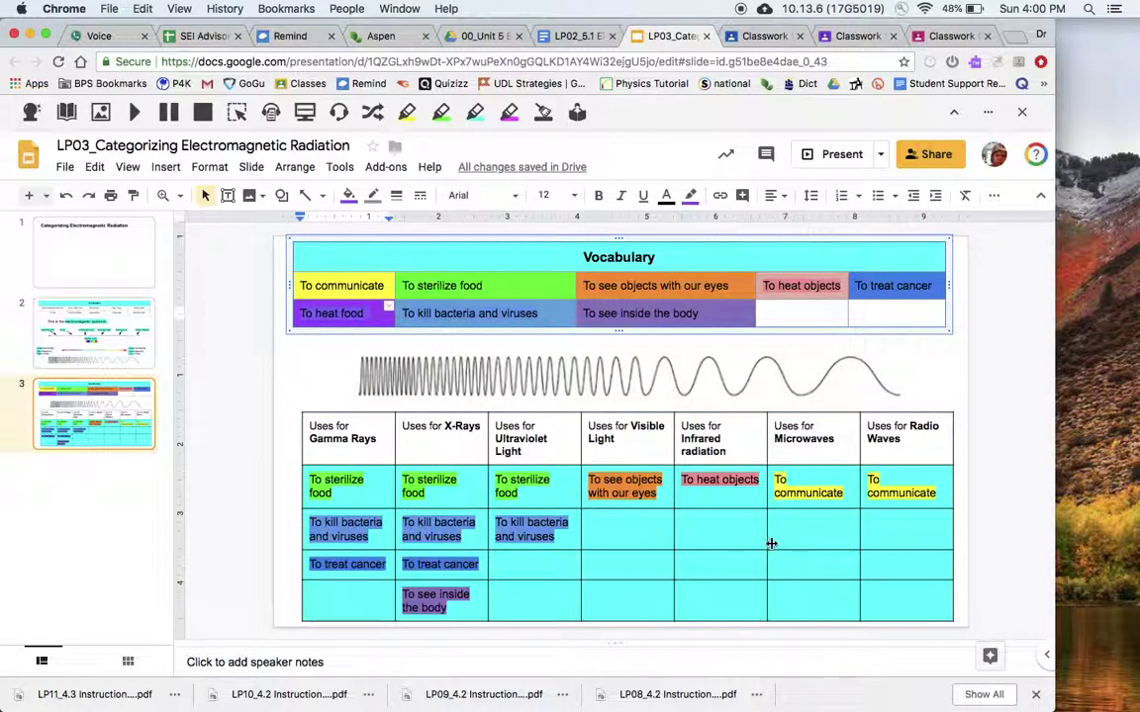
click(790, 535)
key(ctrl+v)
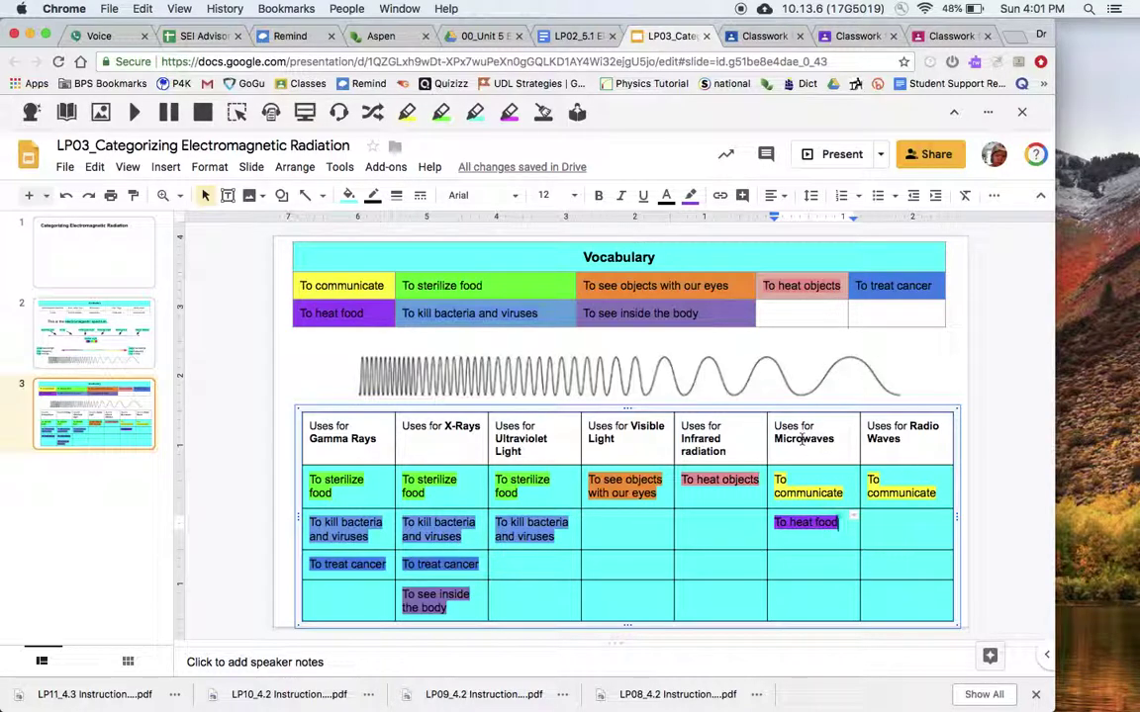
Review the uses table column by column, comparing the uses shared by Gamma Rays, X-Rays and Ultraviolet Light with those of the other radiation types.
triple_click(792, 522)
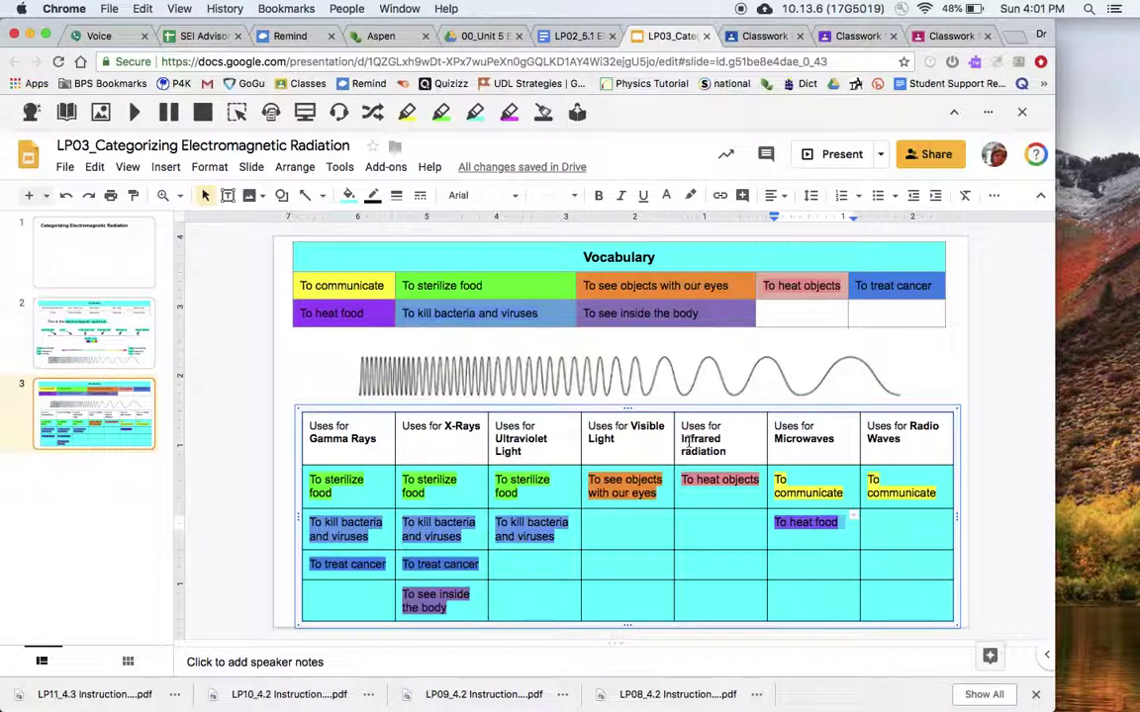
click(694, 479)
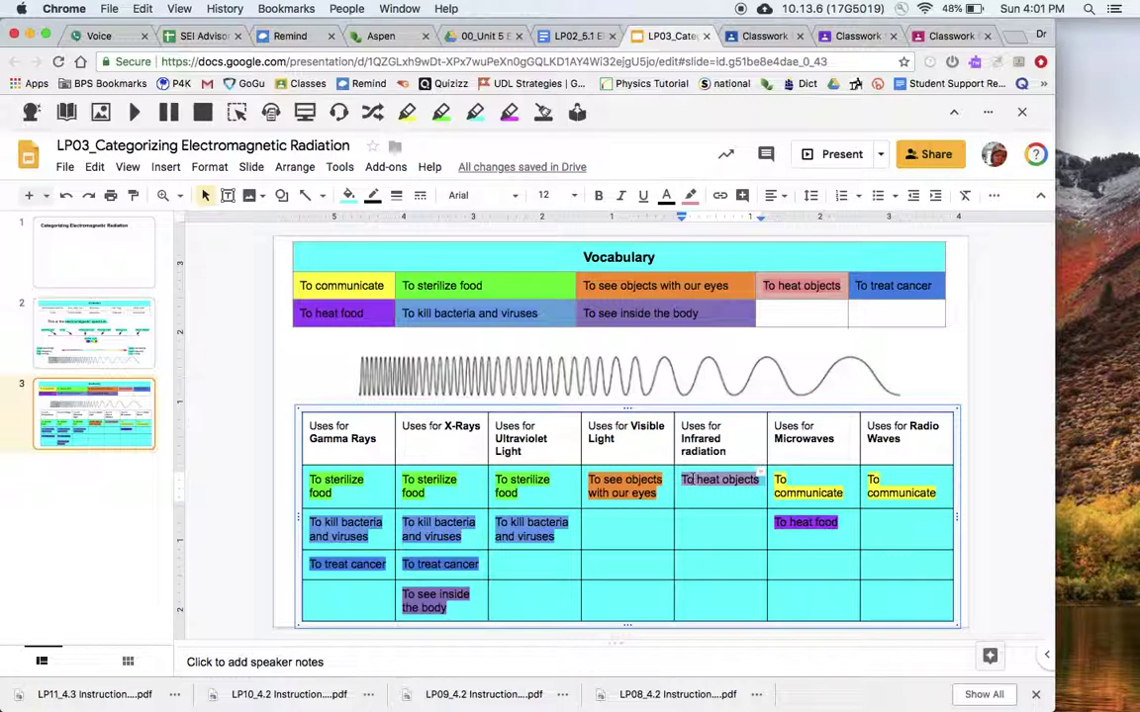
triple_click(594, 486)
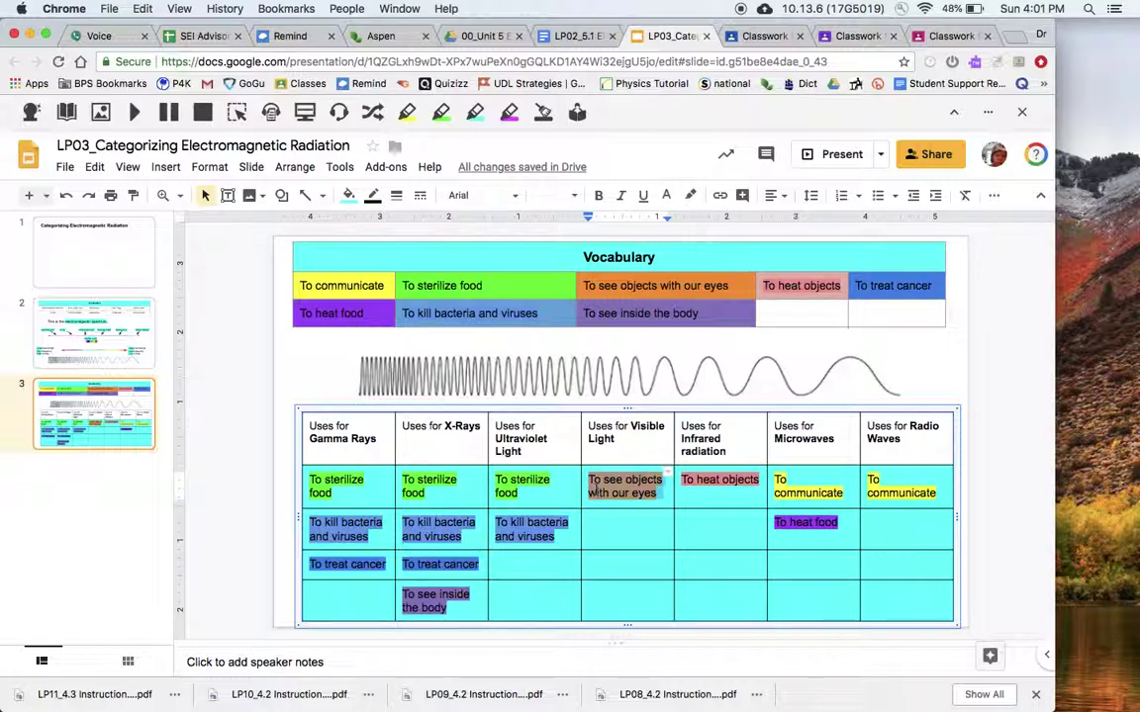
click(524, 498)
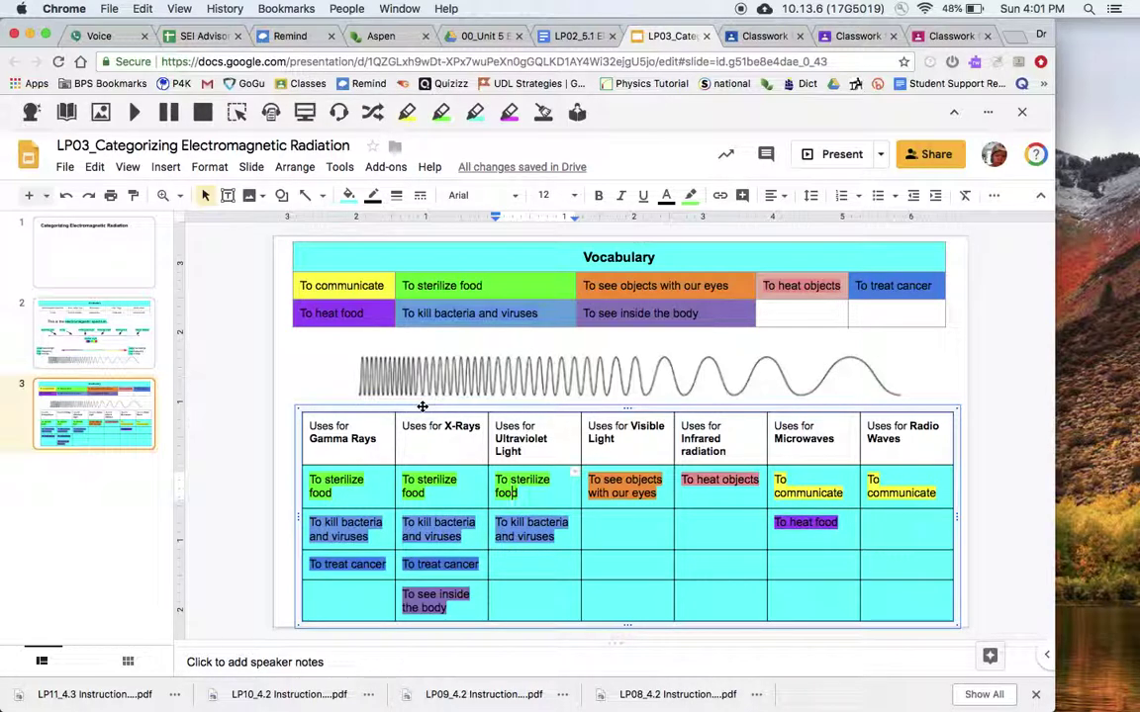
click(340, 474)
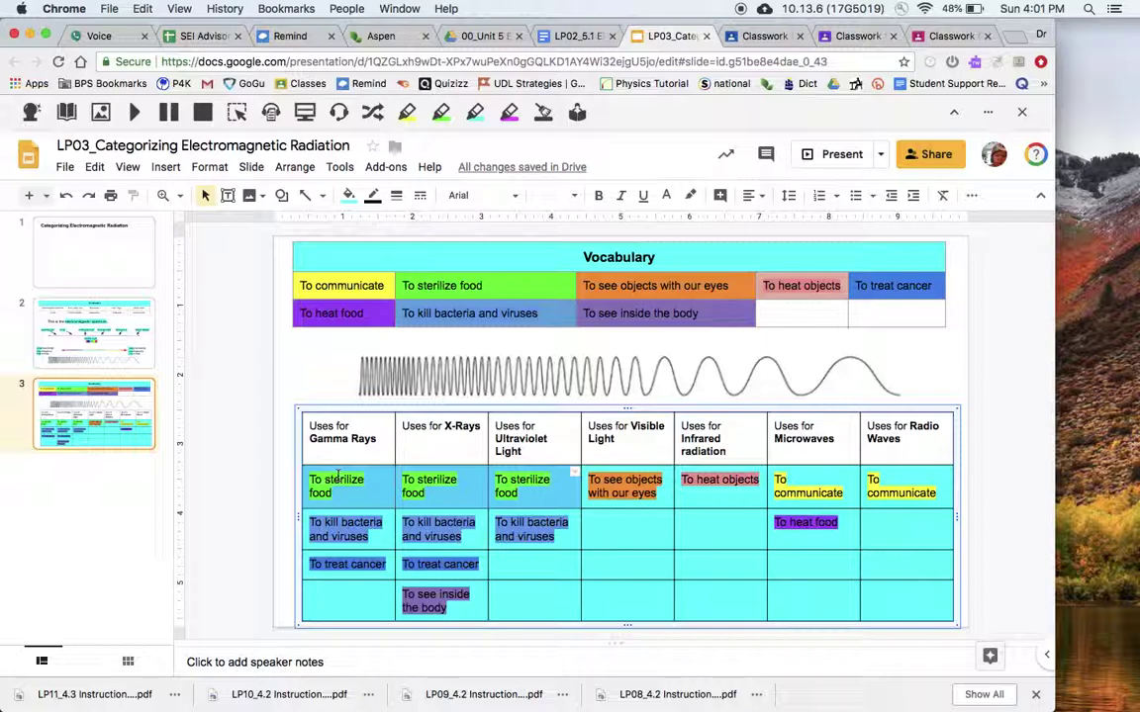
drag(534, 527, 387, 524)
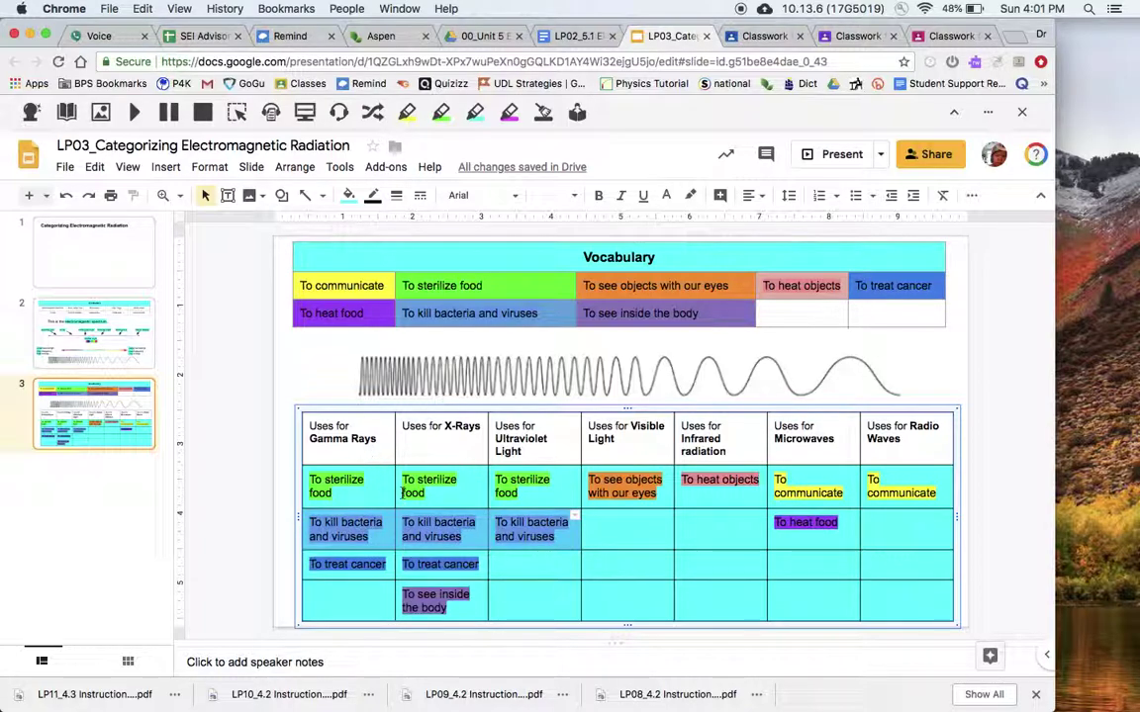
click(479, 564)
drag(479, 564, 366, 563)
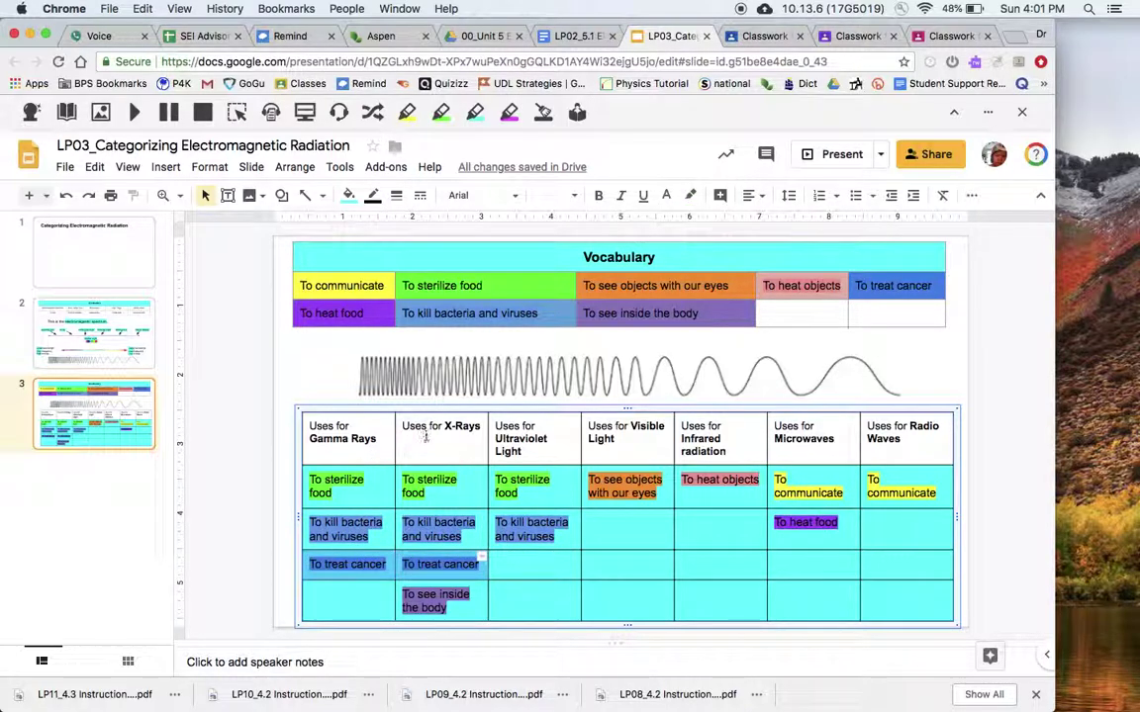
double_click(422, 428)
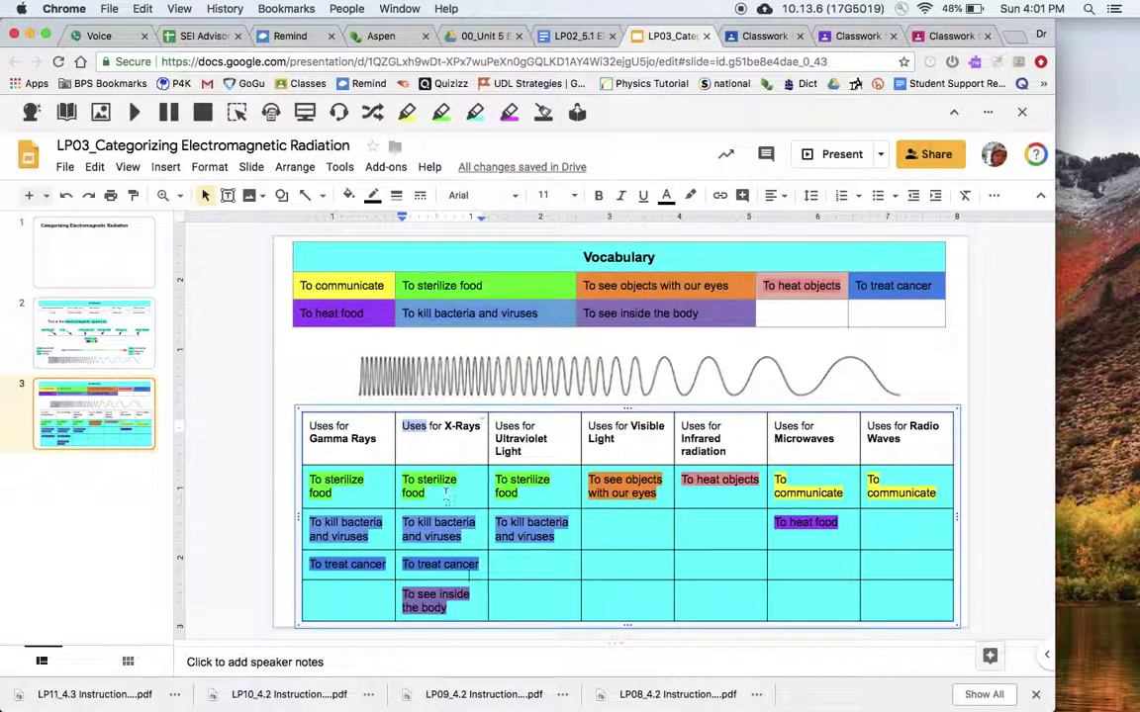
click(456, 608)
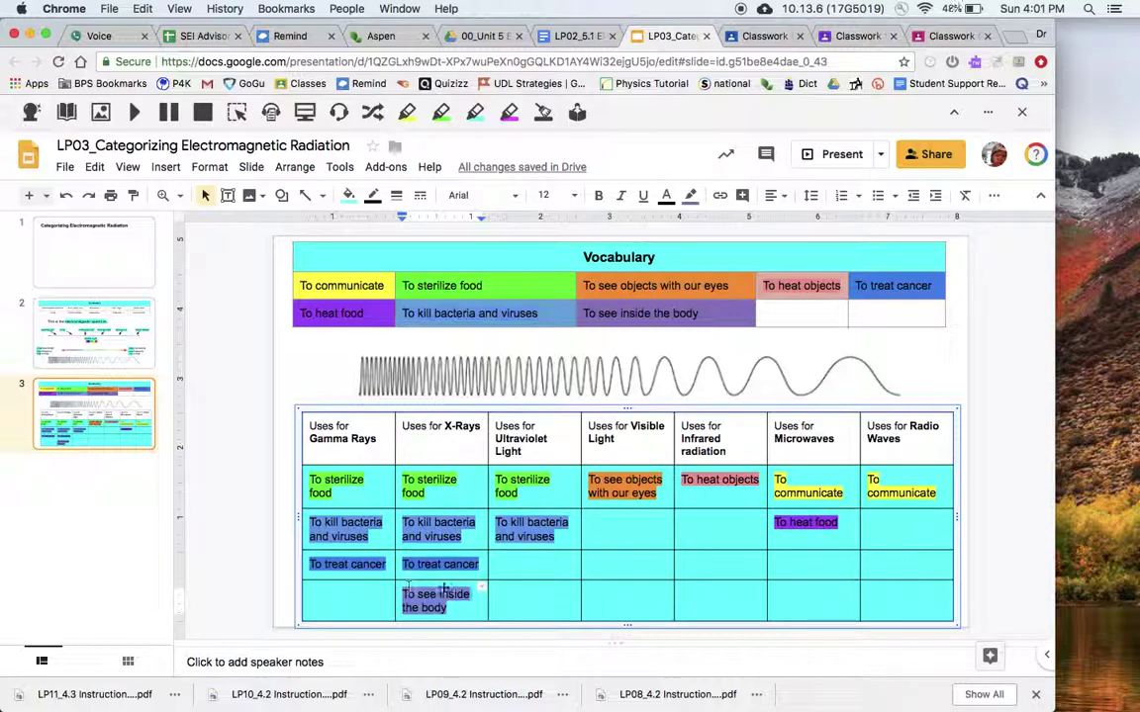
click(321, 458)
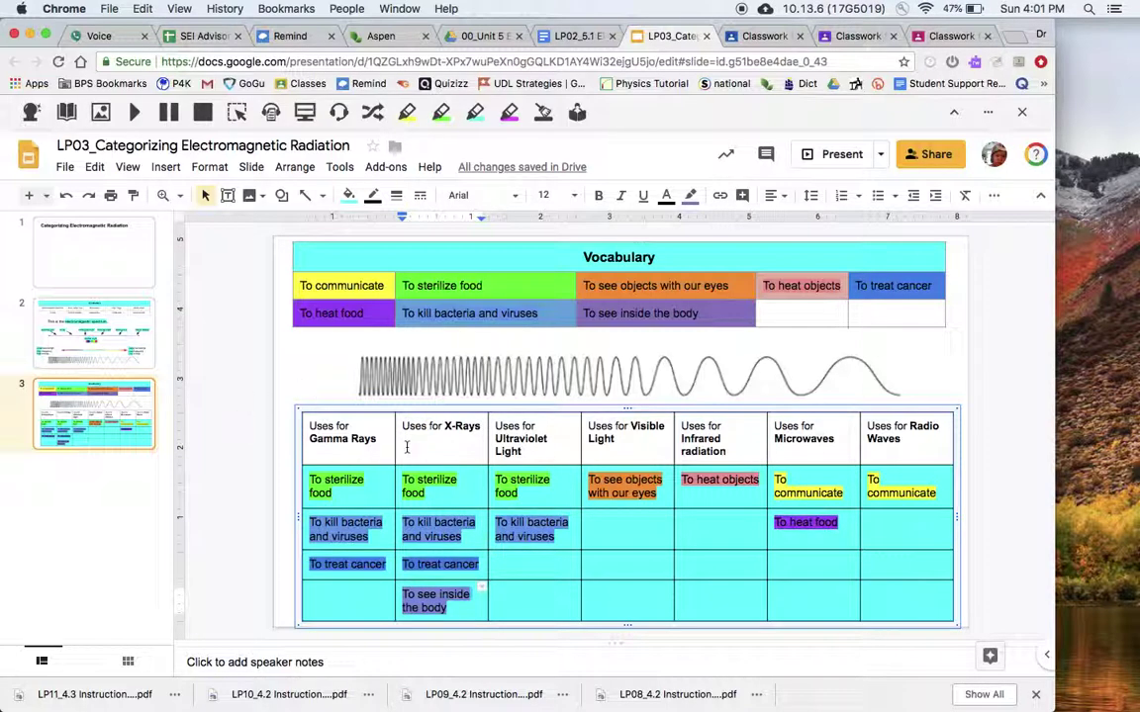